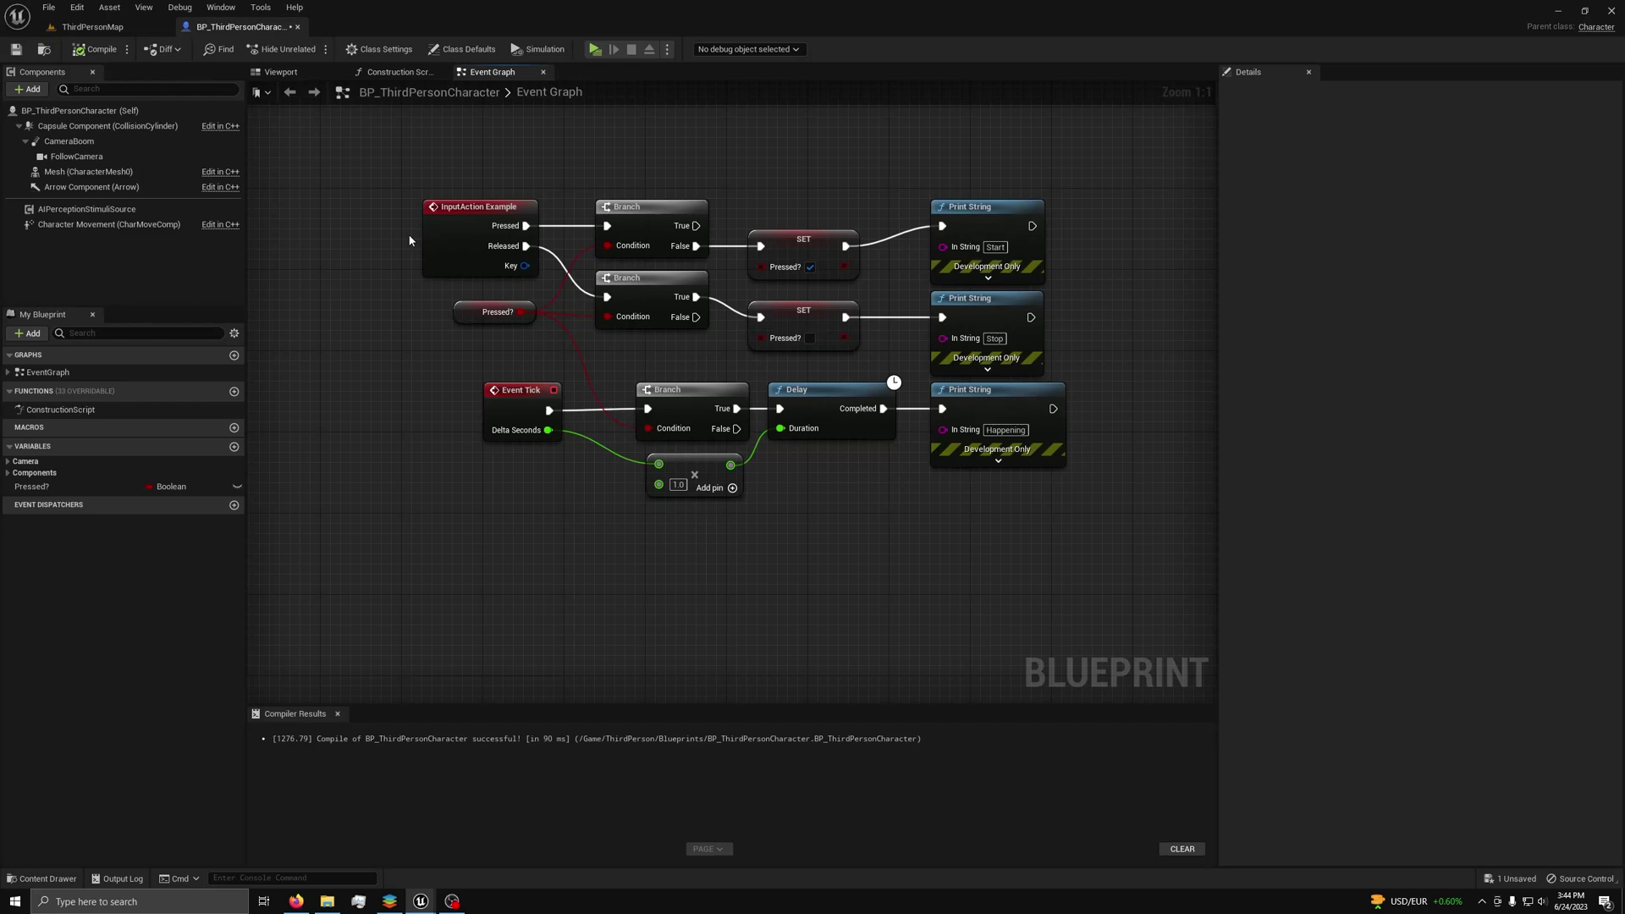
# Delete the old InputAction Example event node from BP_ThirdPersonCharacter's Event Graph
pyautogui.click(434, 232)
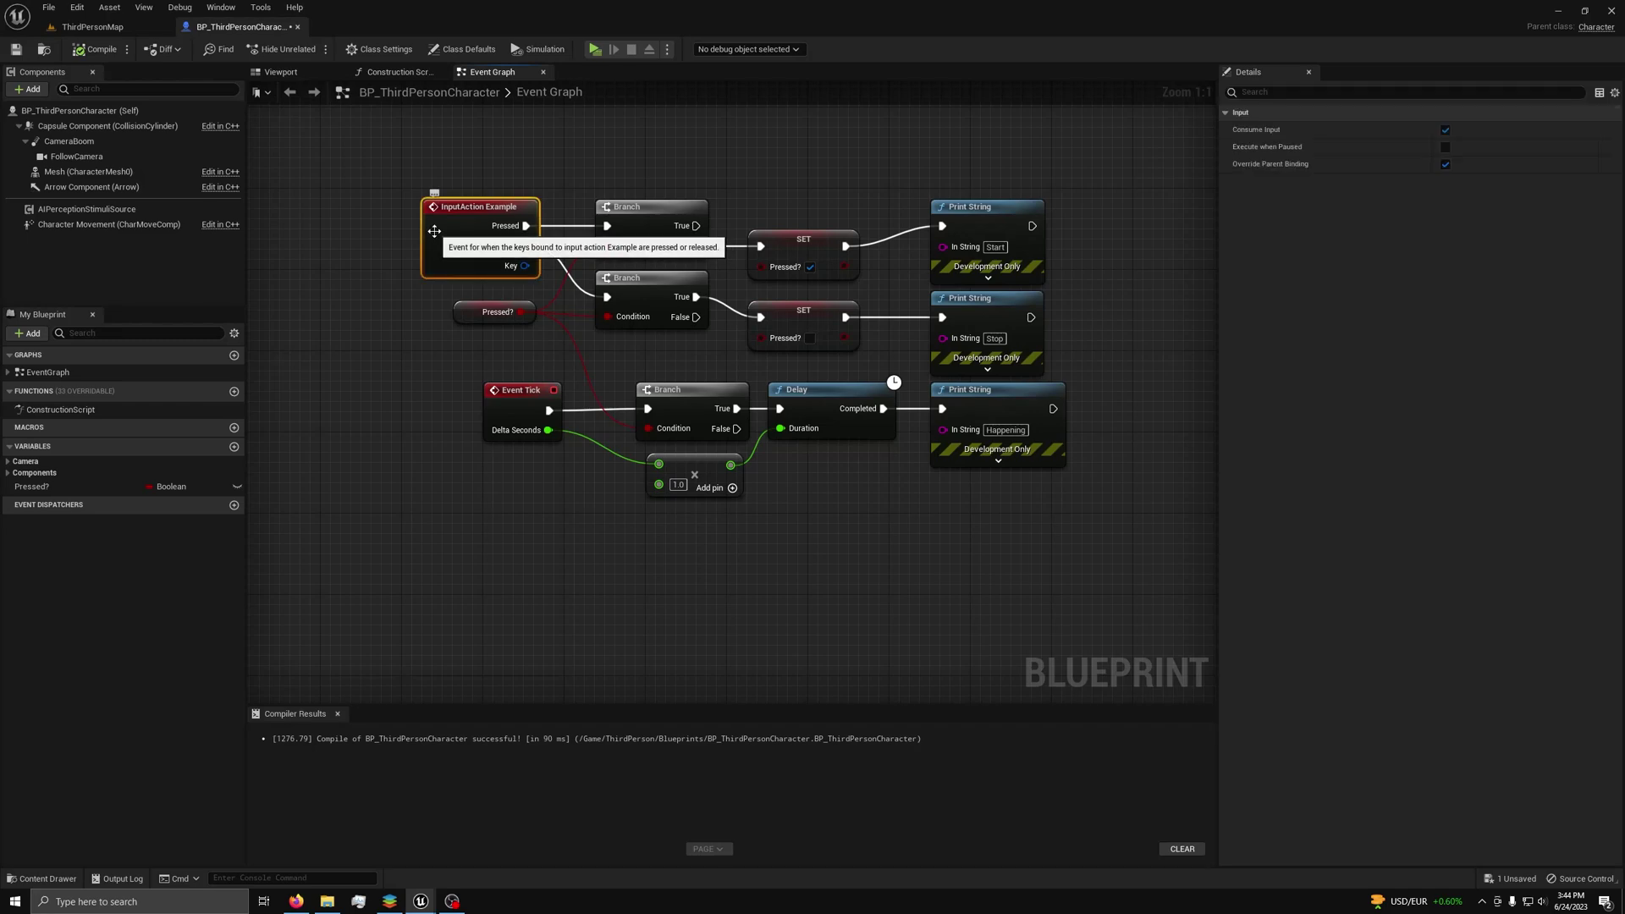
pyautogui.press('Delete')
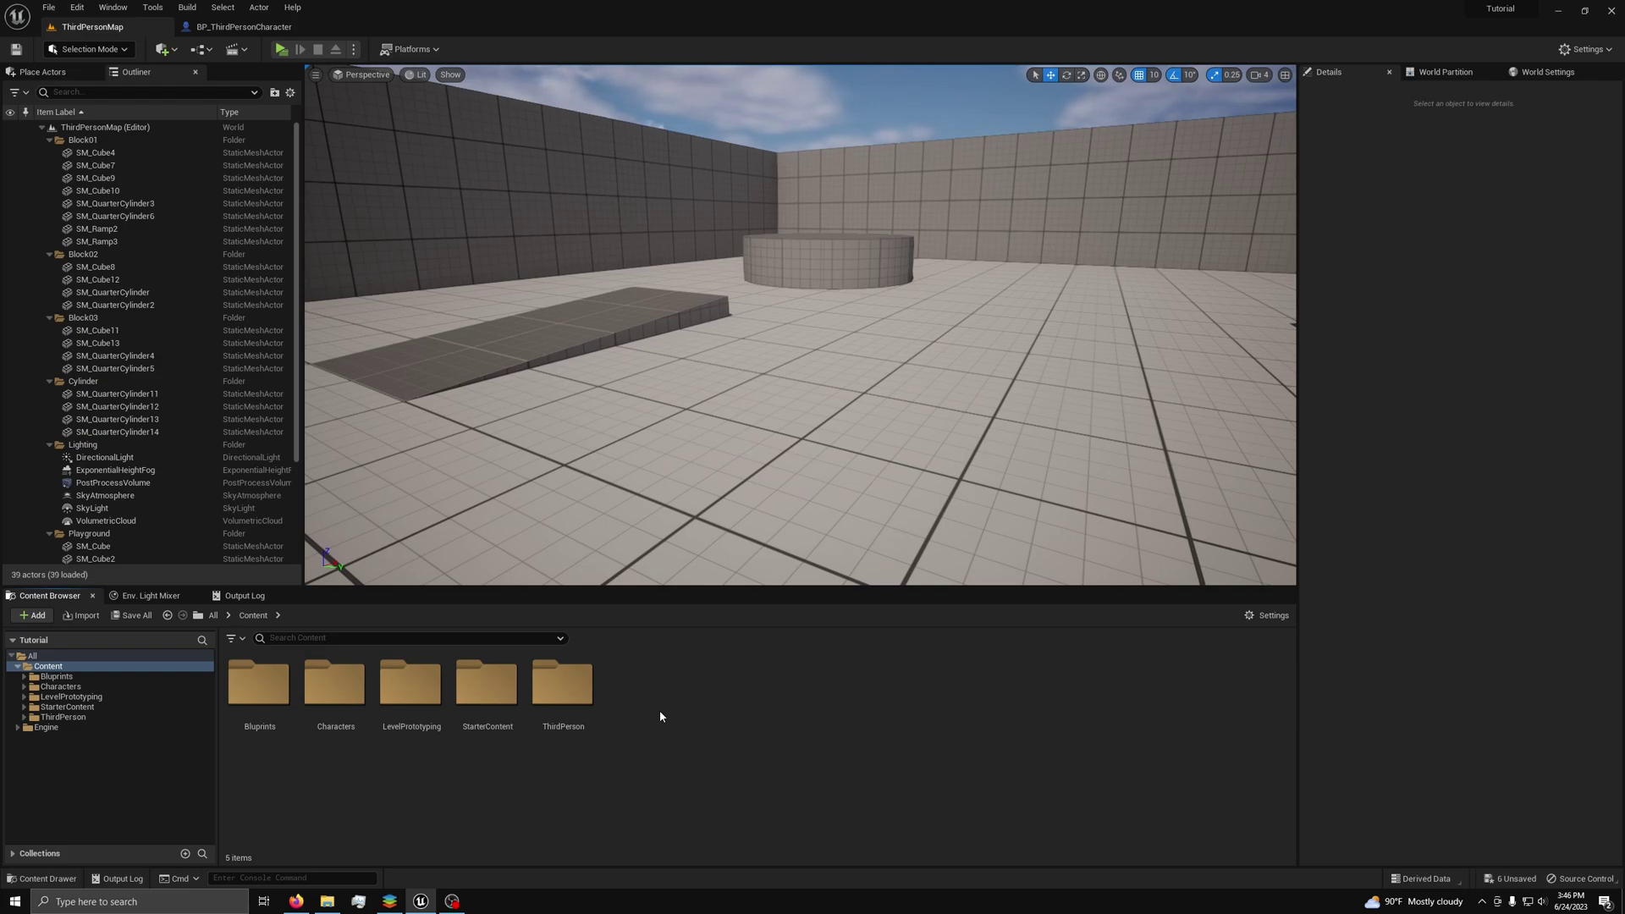
# Create a new folder named Inputs under Content and open it
pyautogui.rightClick(660, 715)
pyautogui.click(738, 322)
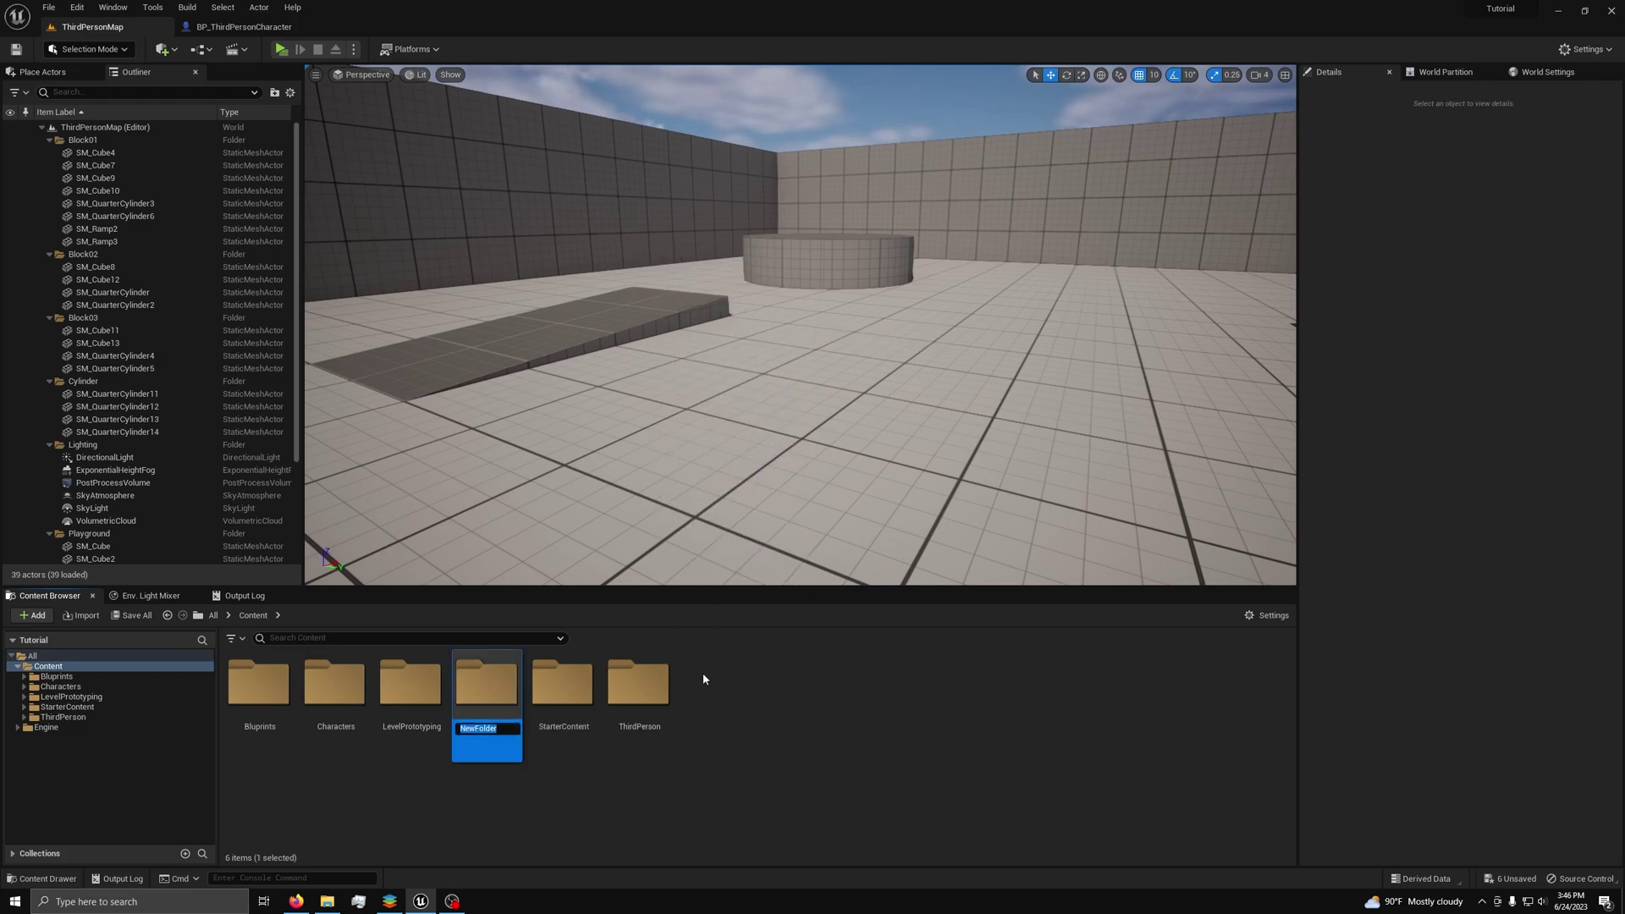
pyautogui.write('Inputs')
pyautogui.press('Return')
pyautogui.doubleClick(486, 683)
# Create an Input Action asset named Example_IA inside Inputs and open it
pyautogui.rightClick(288, 684)
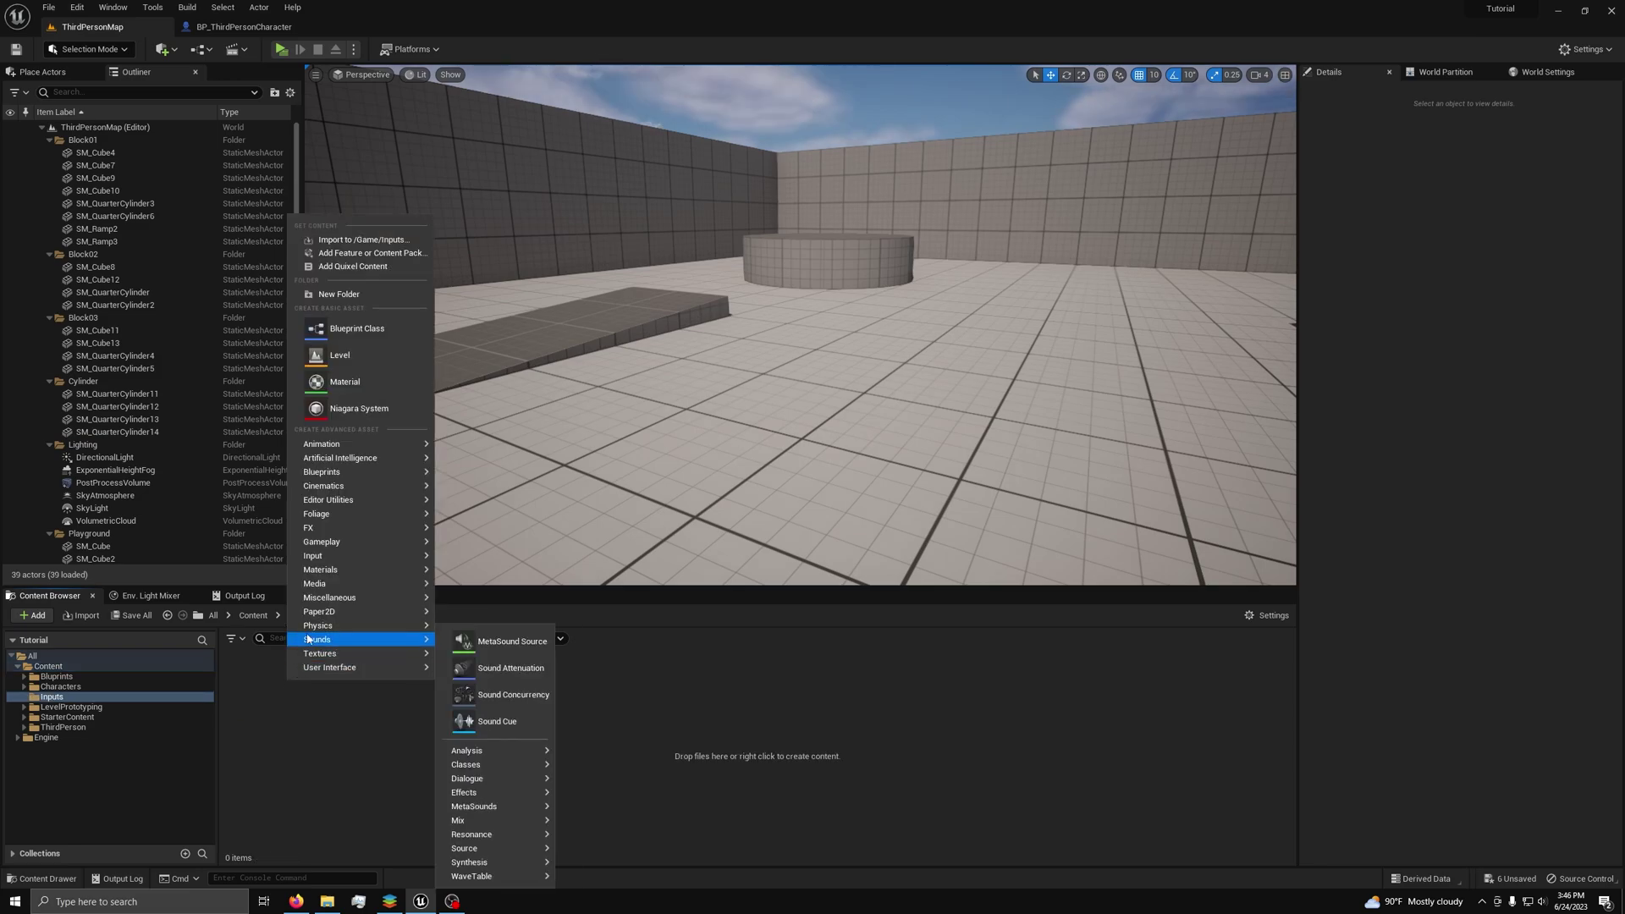
pyautogui.moveTo(320, 560)
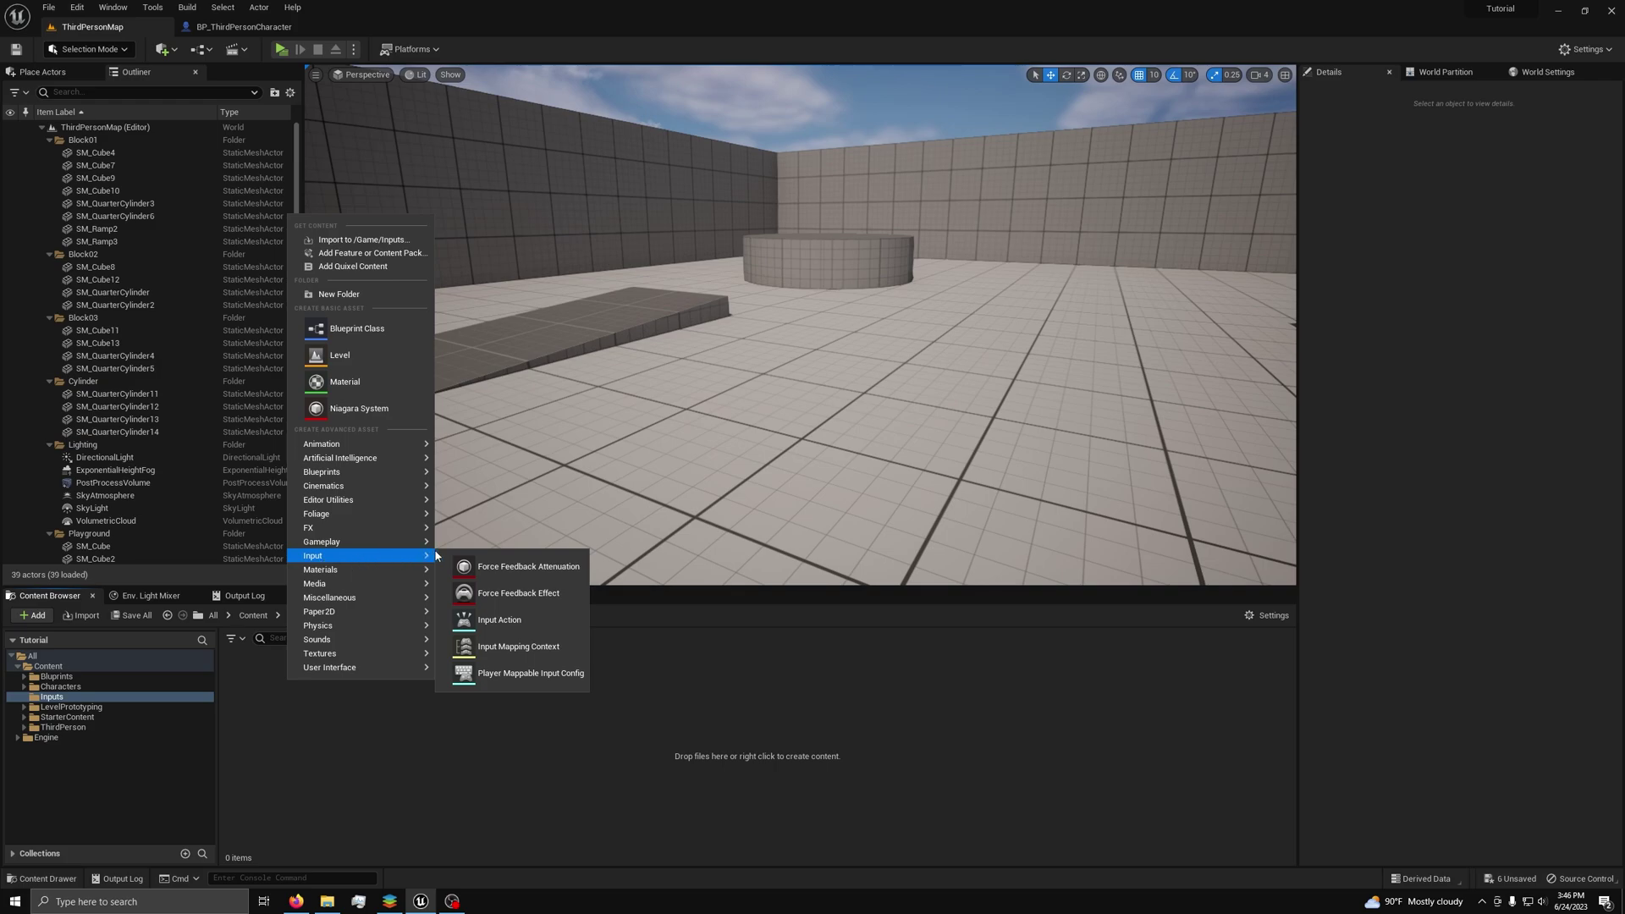
pyautogui.click(513, 615)
pyautogui.write('Ex')
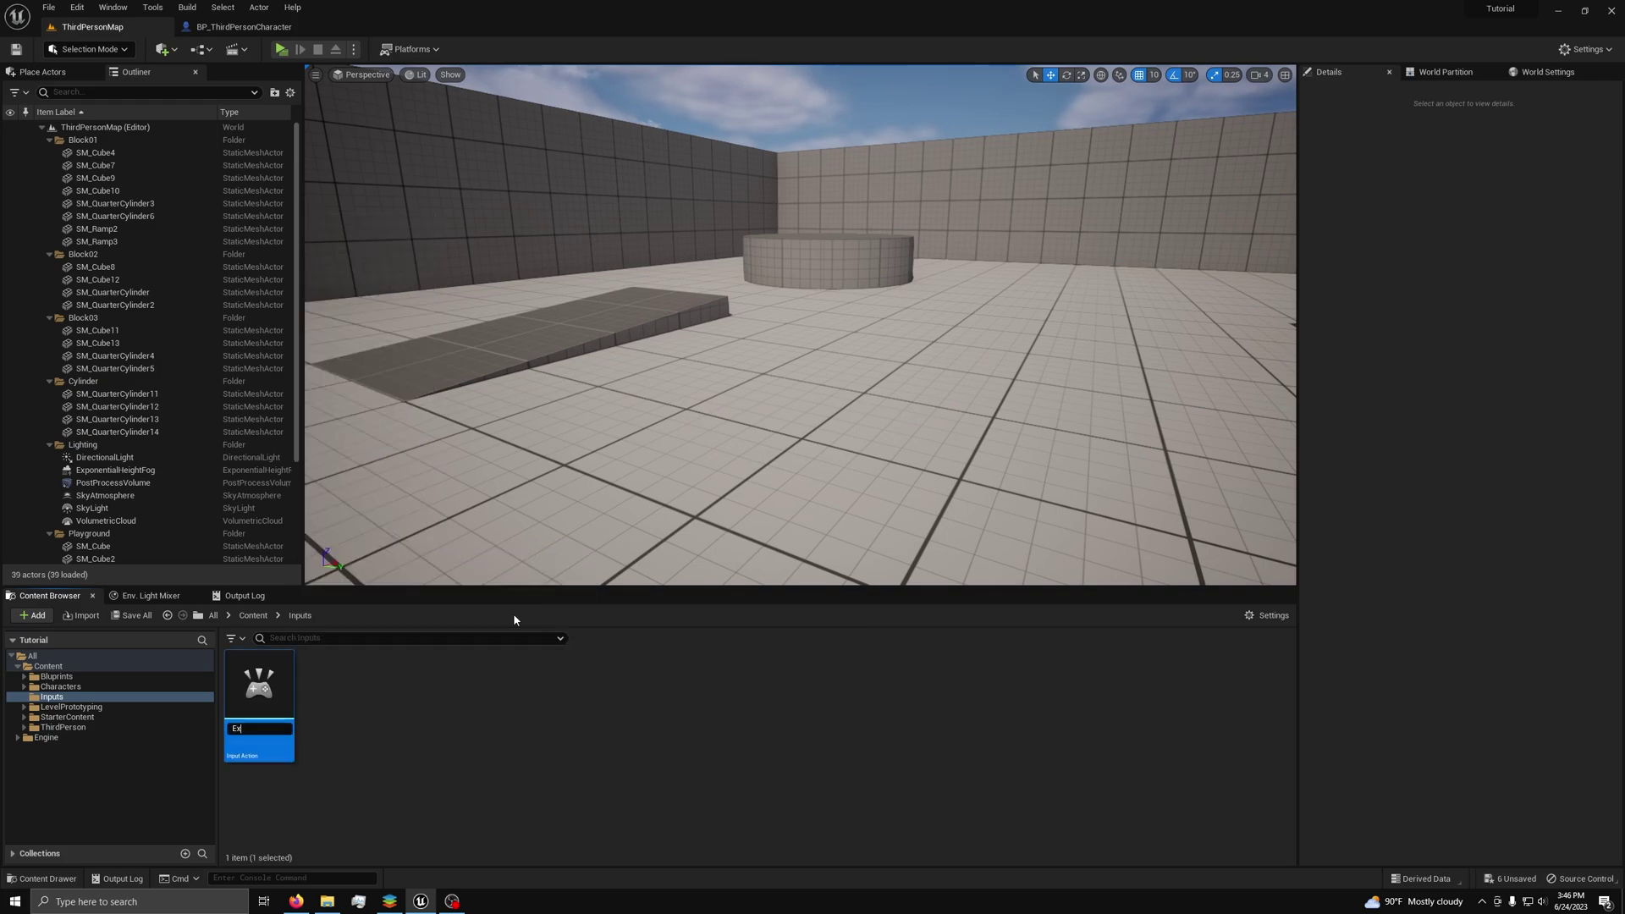
pyautogui.write('ample_IA')
pyautogui.press('Return')
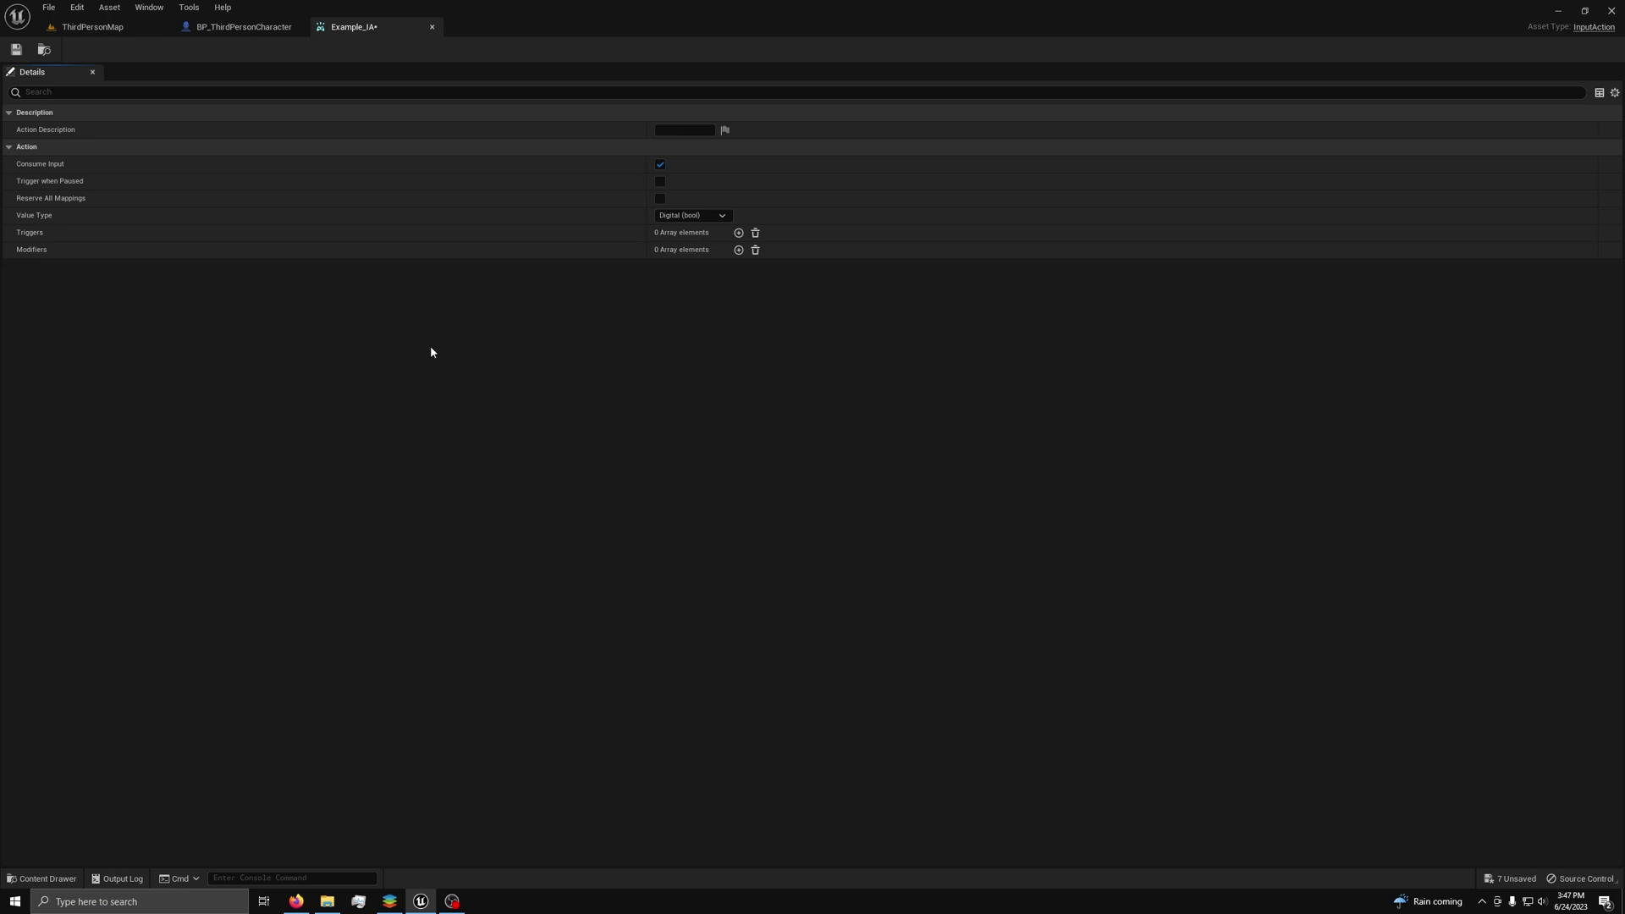
# Keep Example_IA's Value Type unchanged and add one trigger entry left as None
pyautogui.click(690, 217)
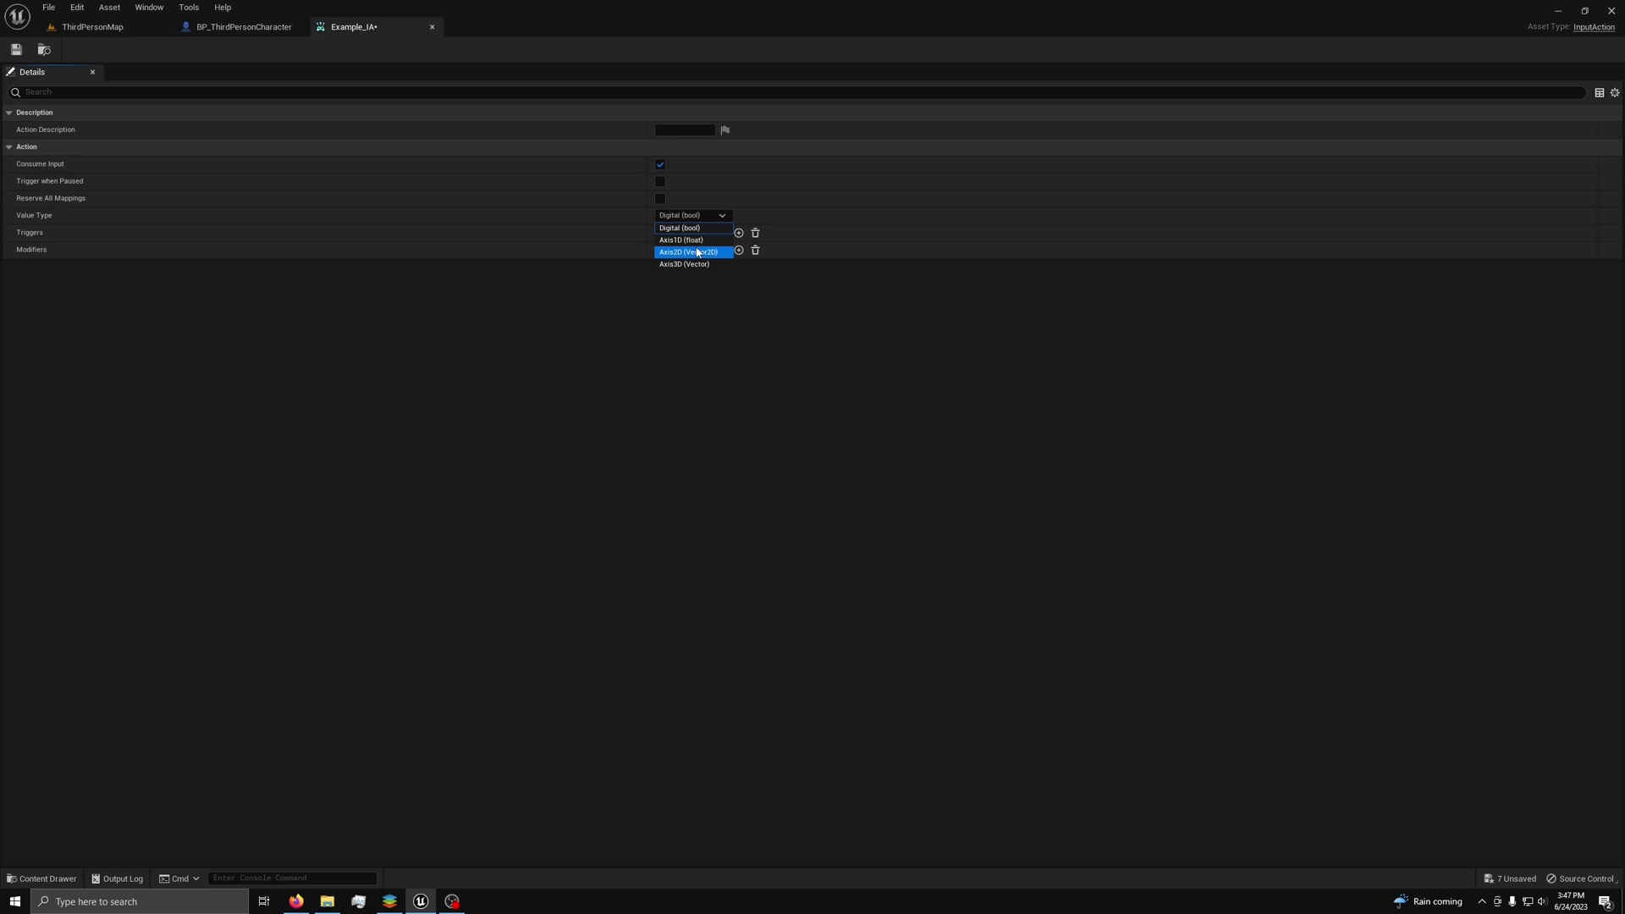
pyautogui.press('Escape')
pyautogui.click(738, 232)
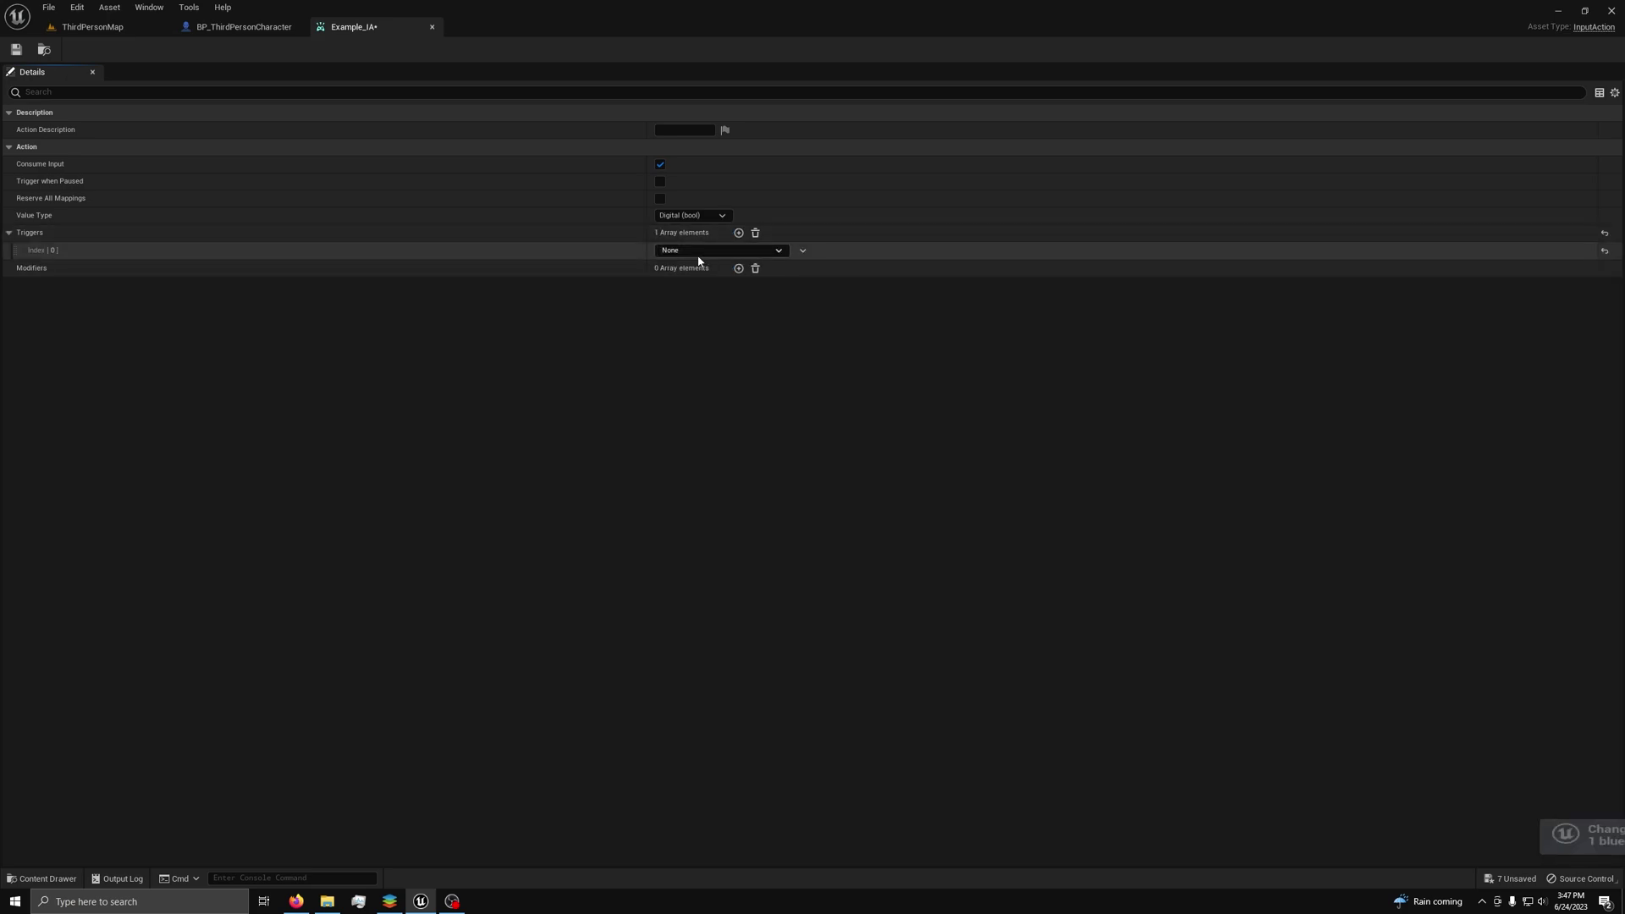
pyautogui.click(699, 251)
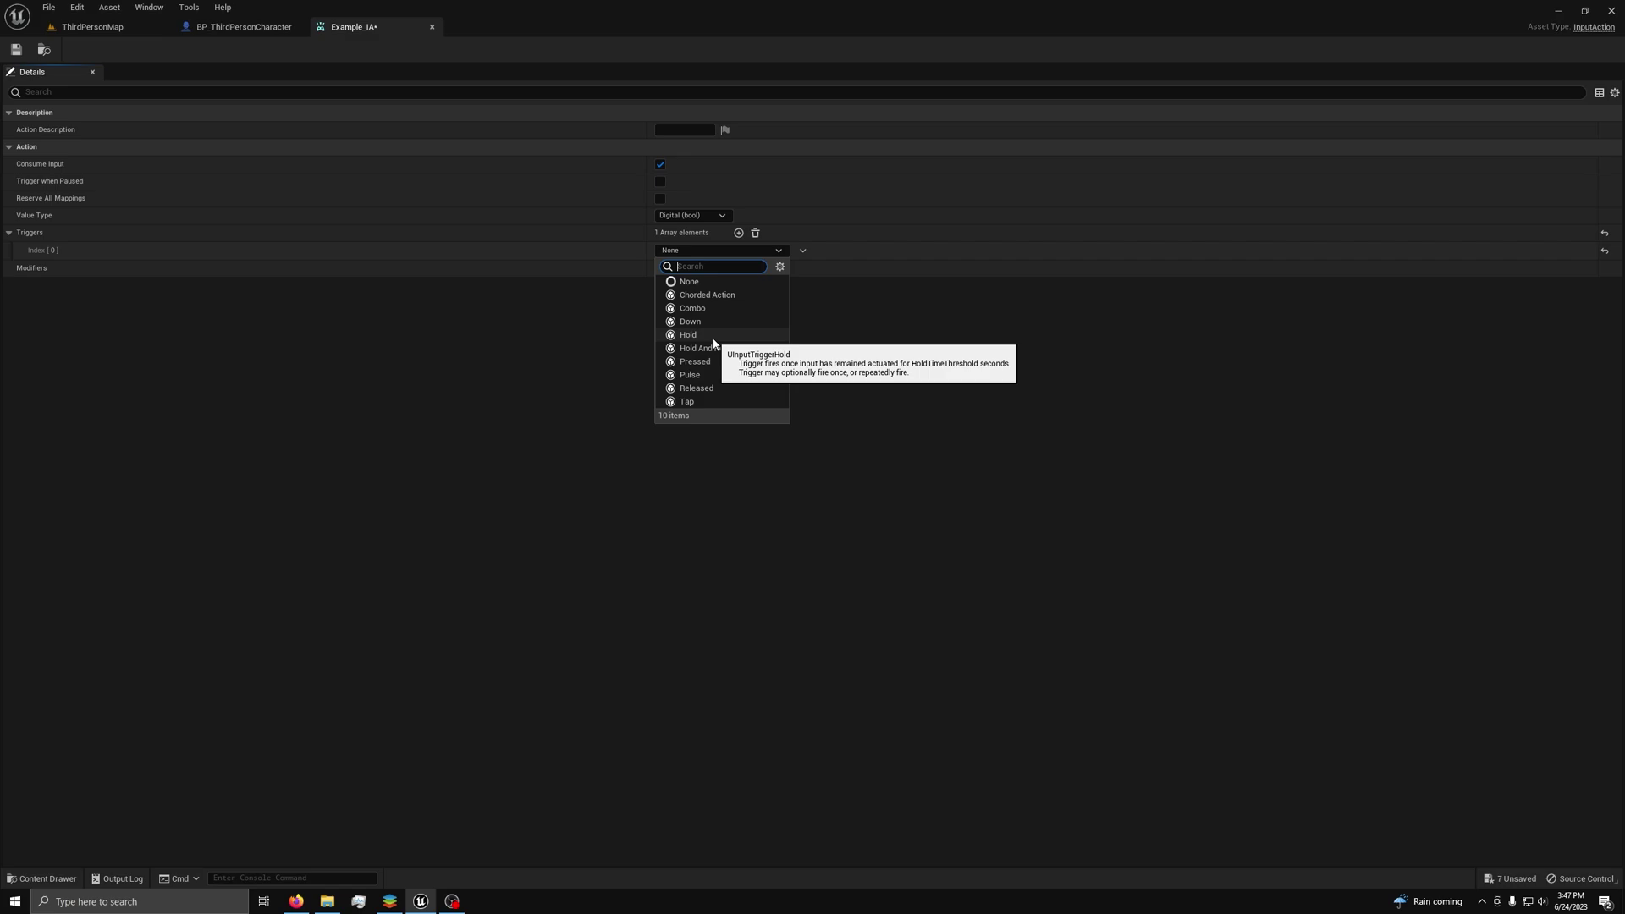
pyautogui.click(813, 426)
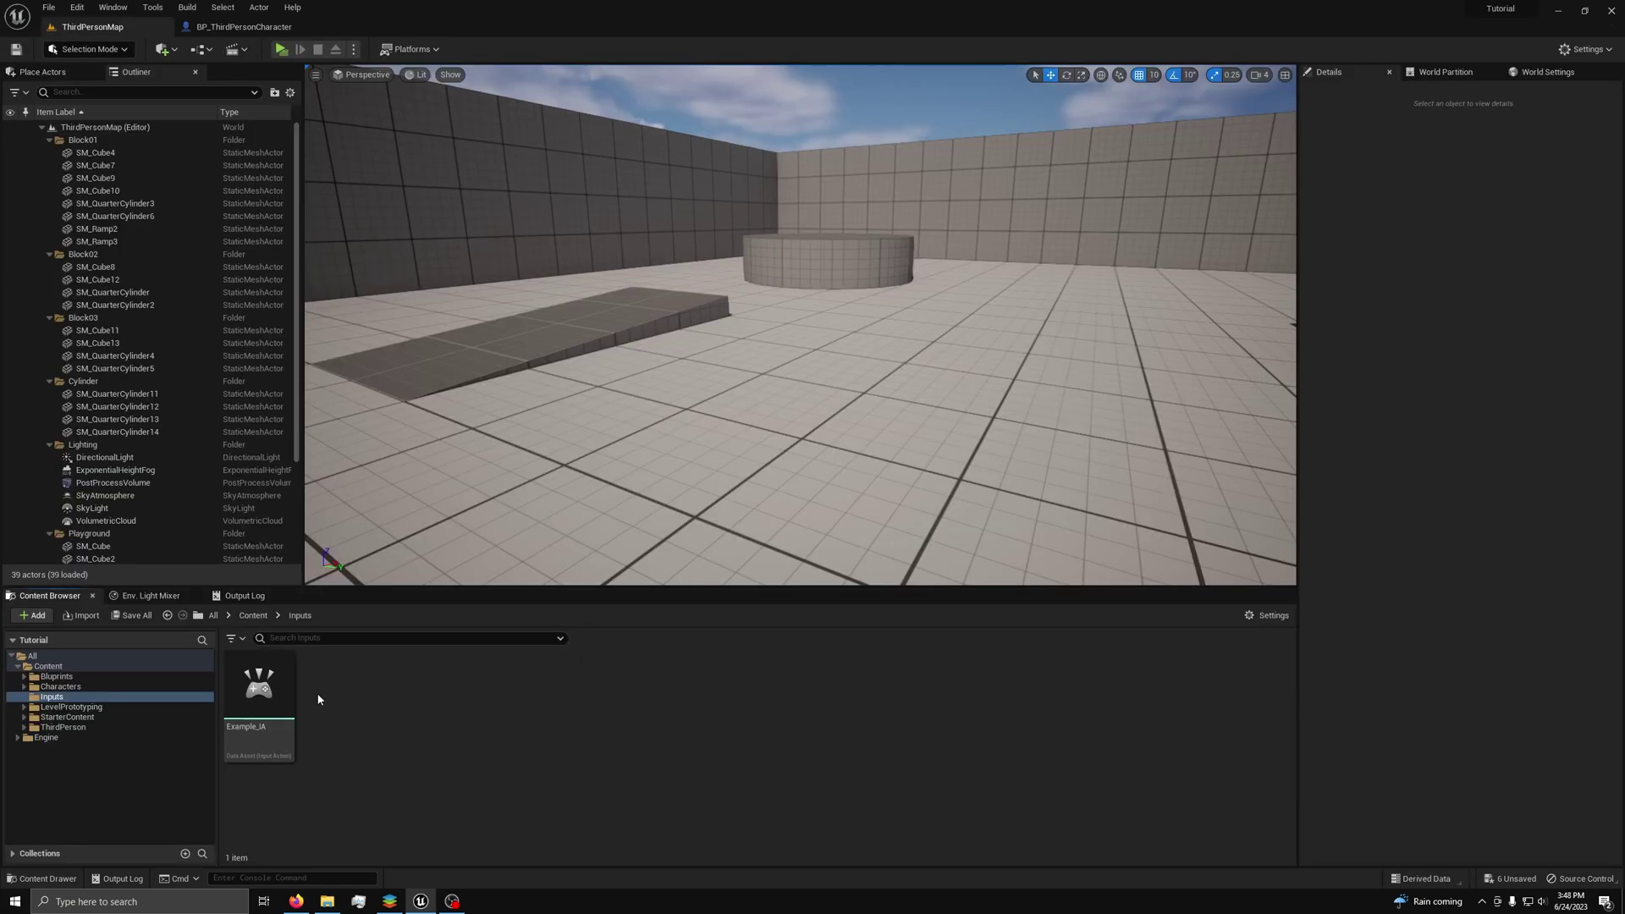
# Add an Input Mapping Context asset named Example_MC to Inputs and open its editor
pyautogui.rightClick(319, 699)
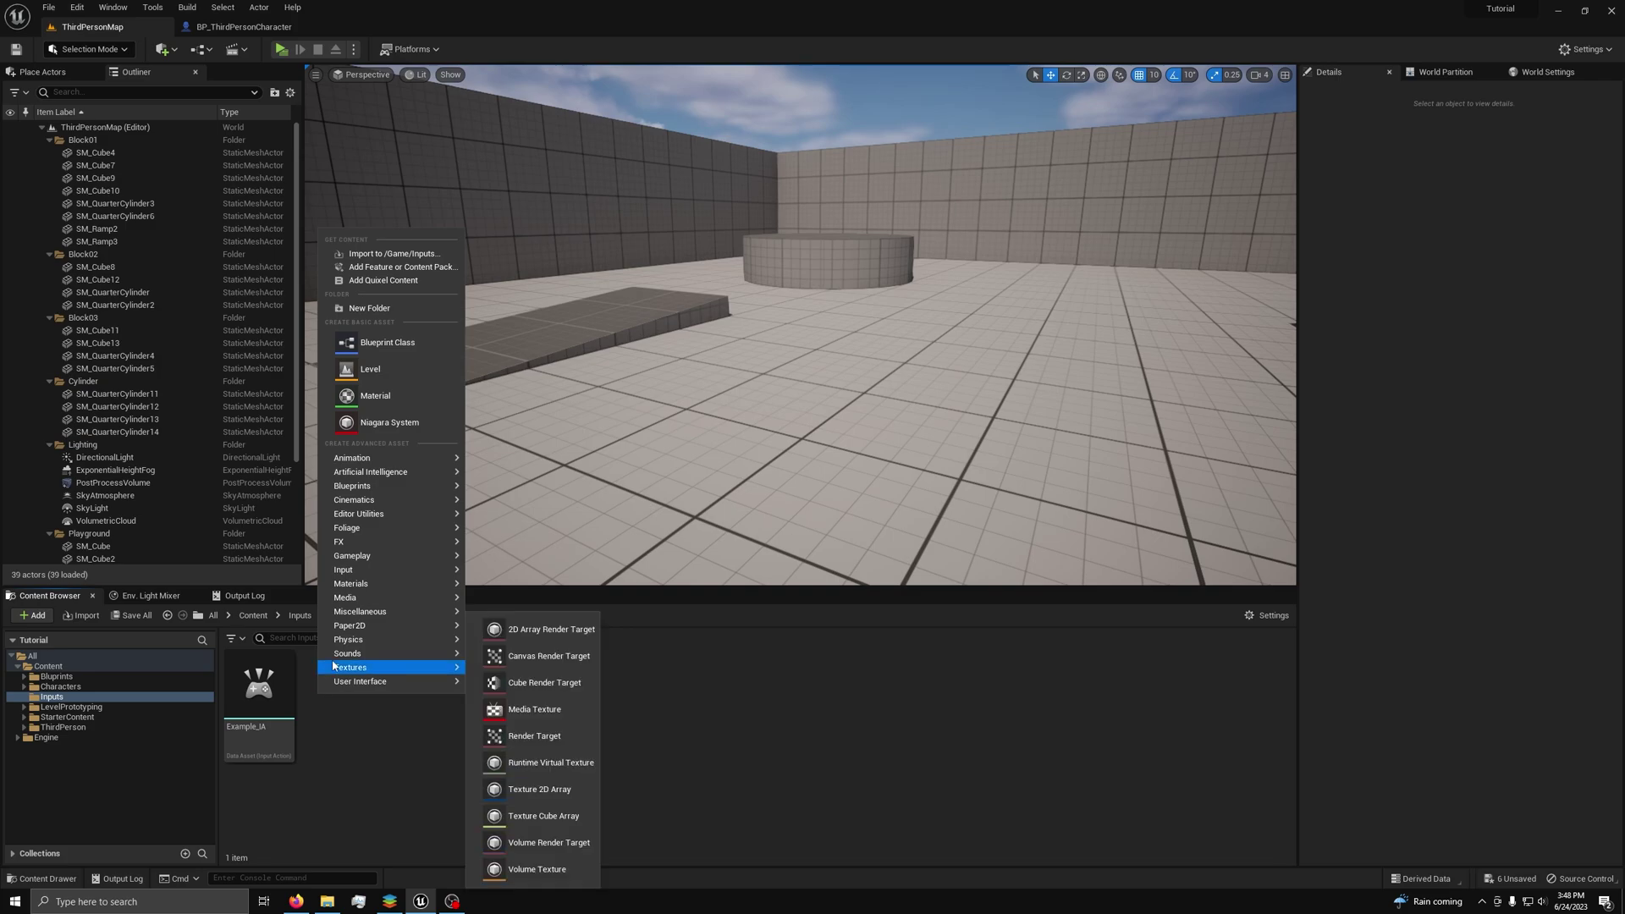
pyautogui.moveTo(363, 569)
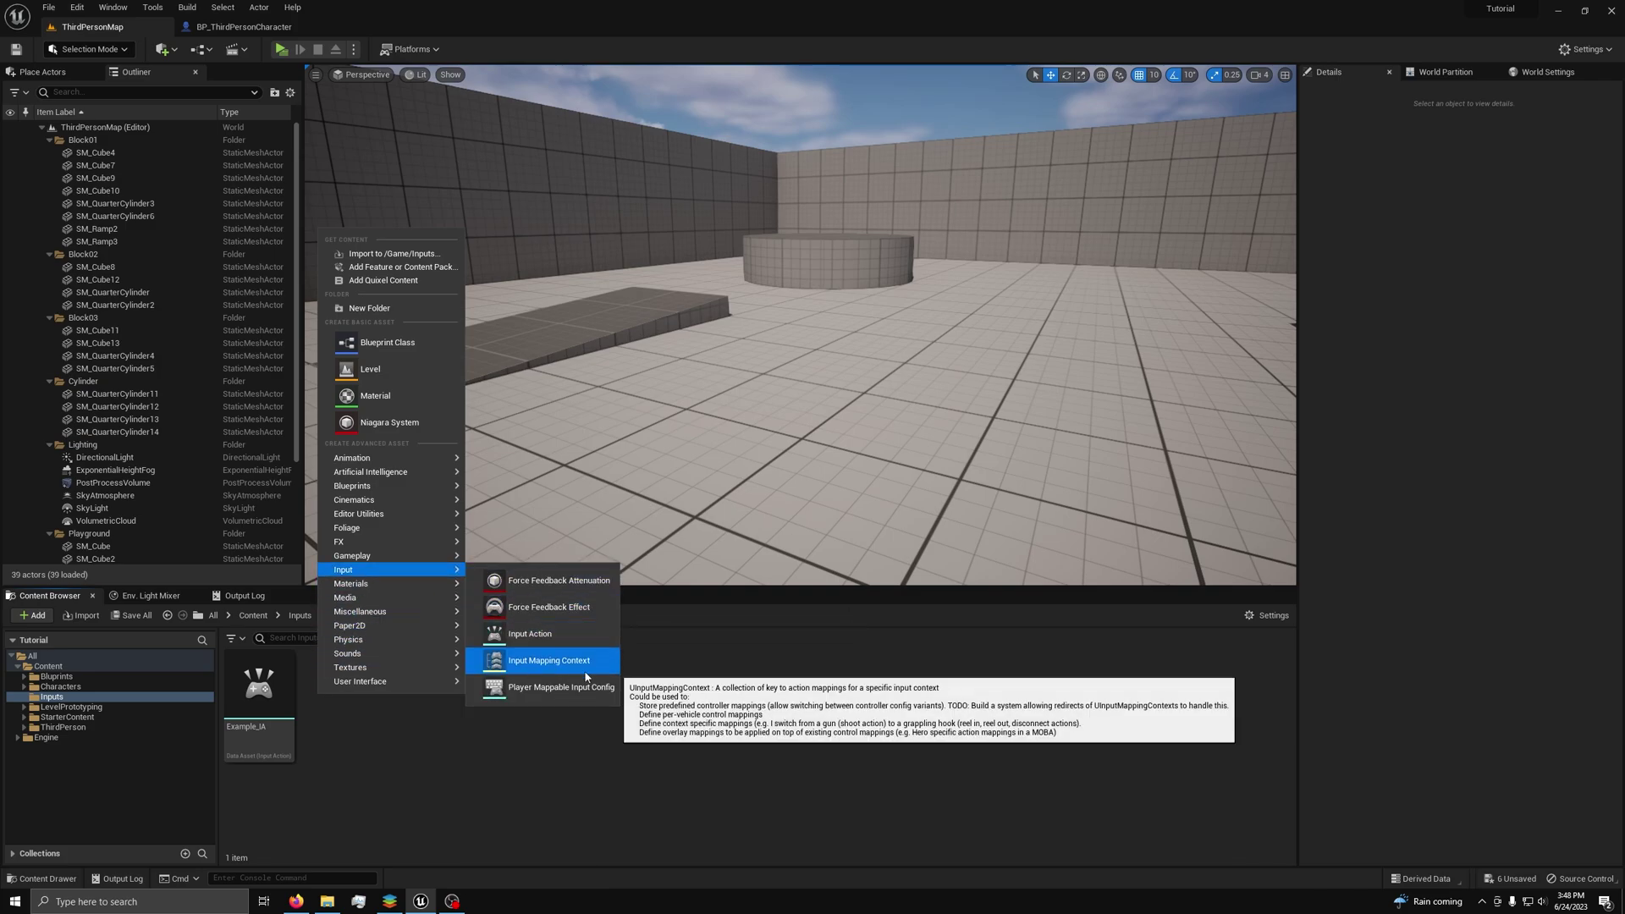
pyautogui.click(548, 660)
pyautogui.write('Example_MC')
pyautogui.press('Return')
pyautogui.doubleClick(335, 685)
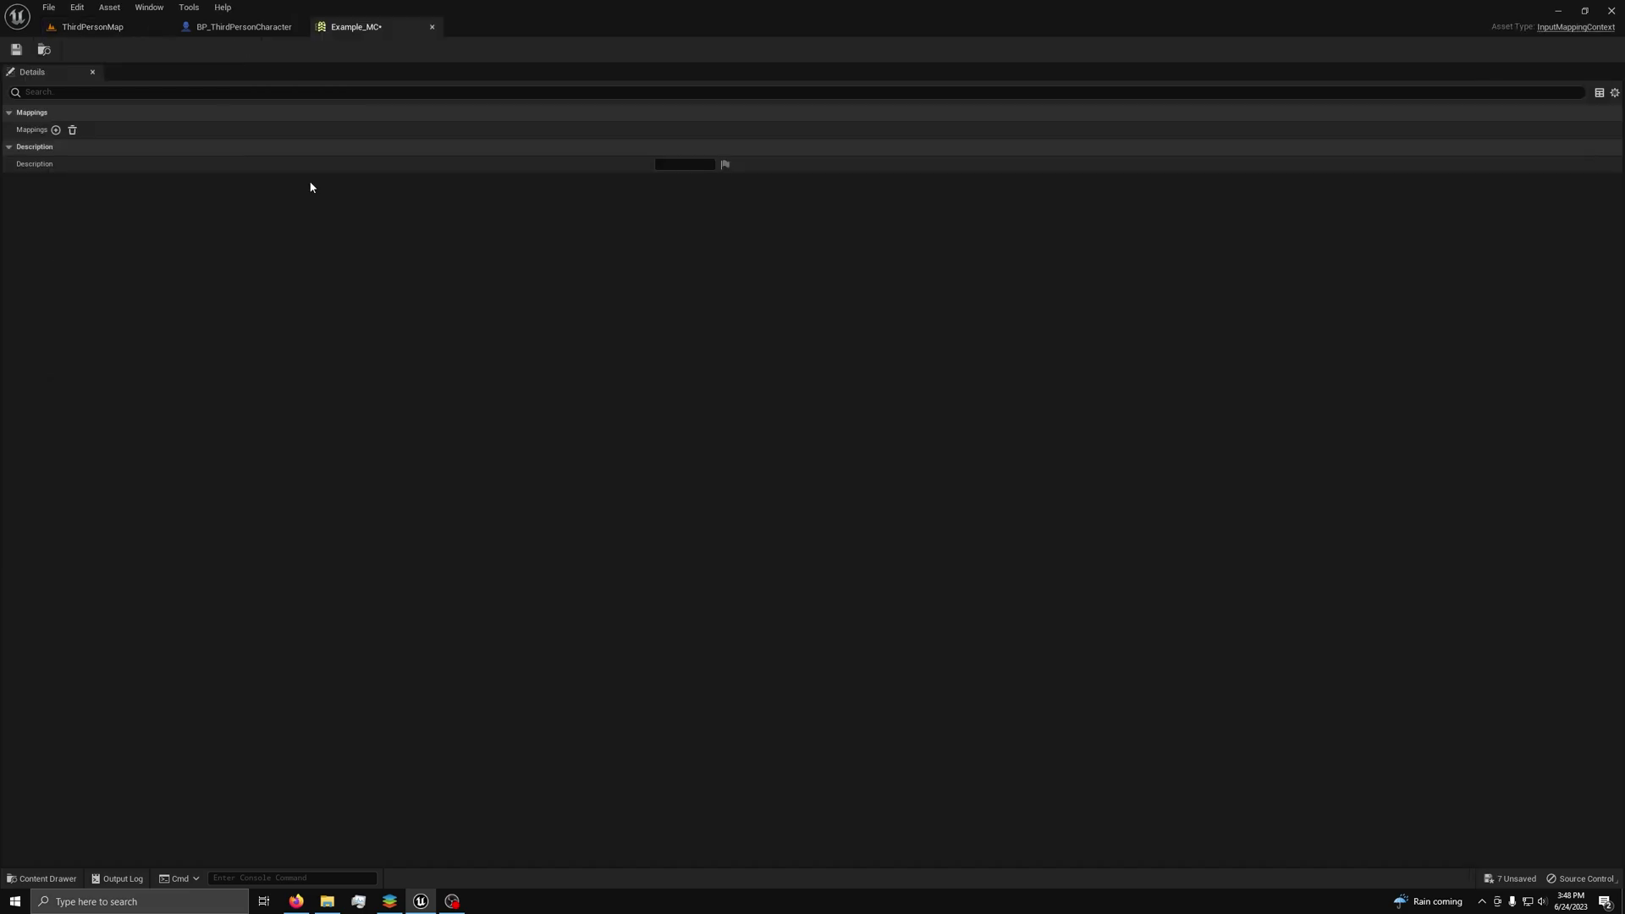
# Add a mapping of Example_IA to the E key in Example_MC, then save and close it
pyautogui.click(56, 129)
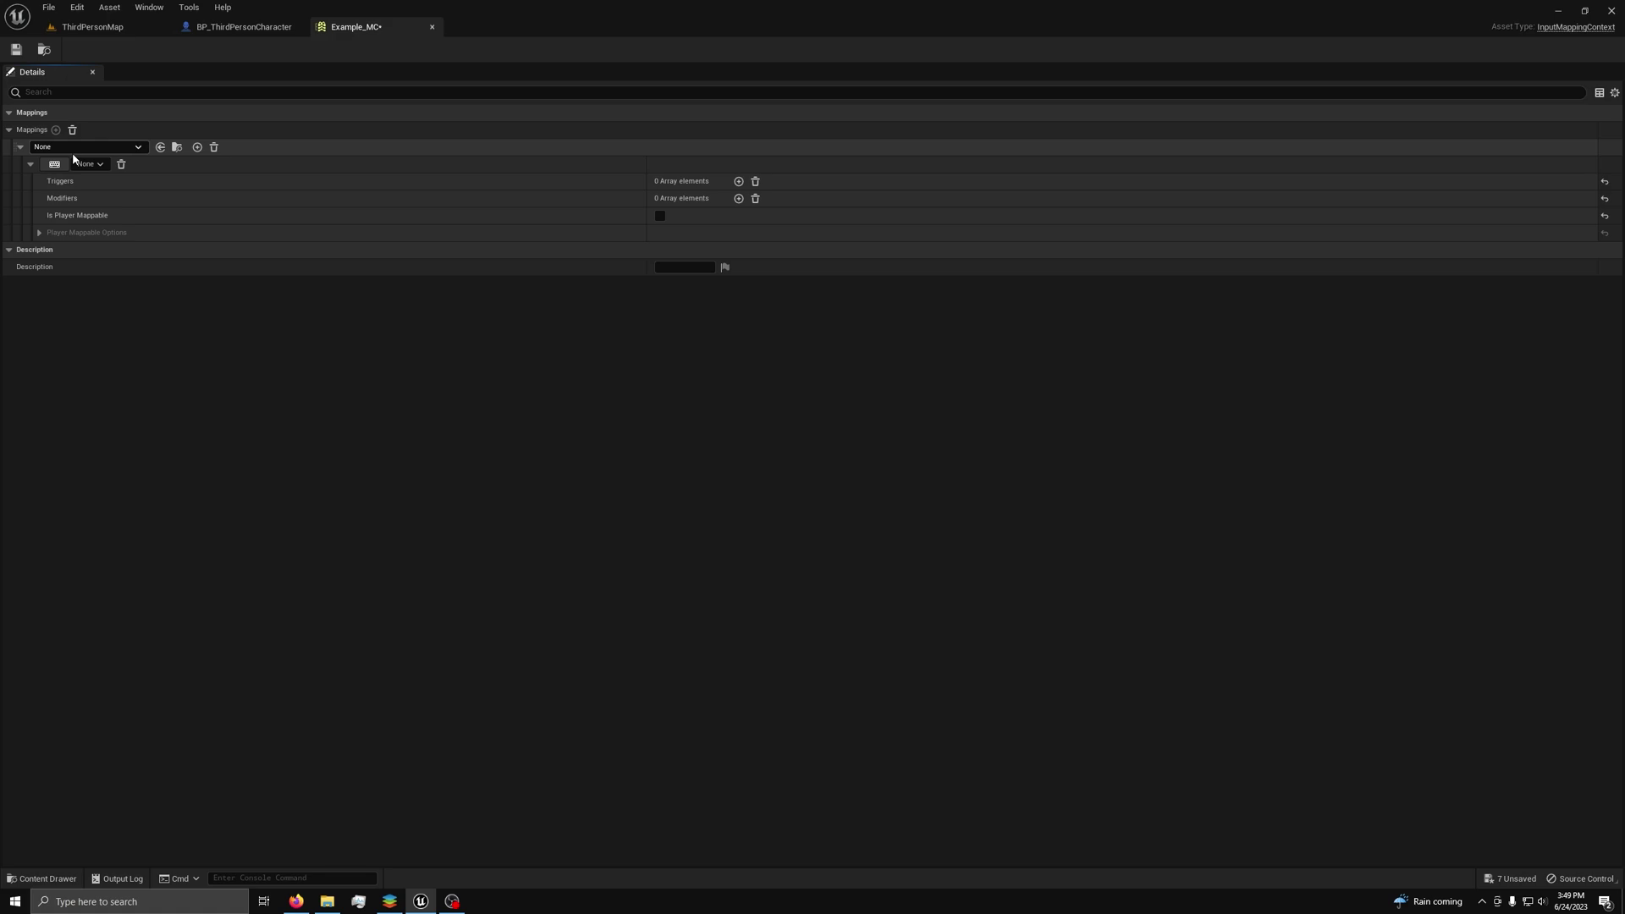
pyautogui.click(86, 147)
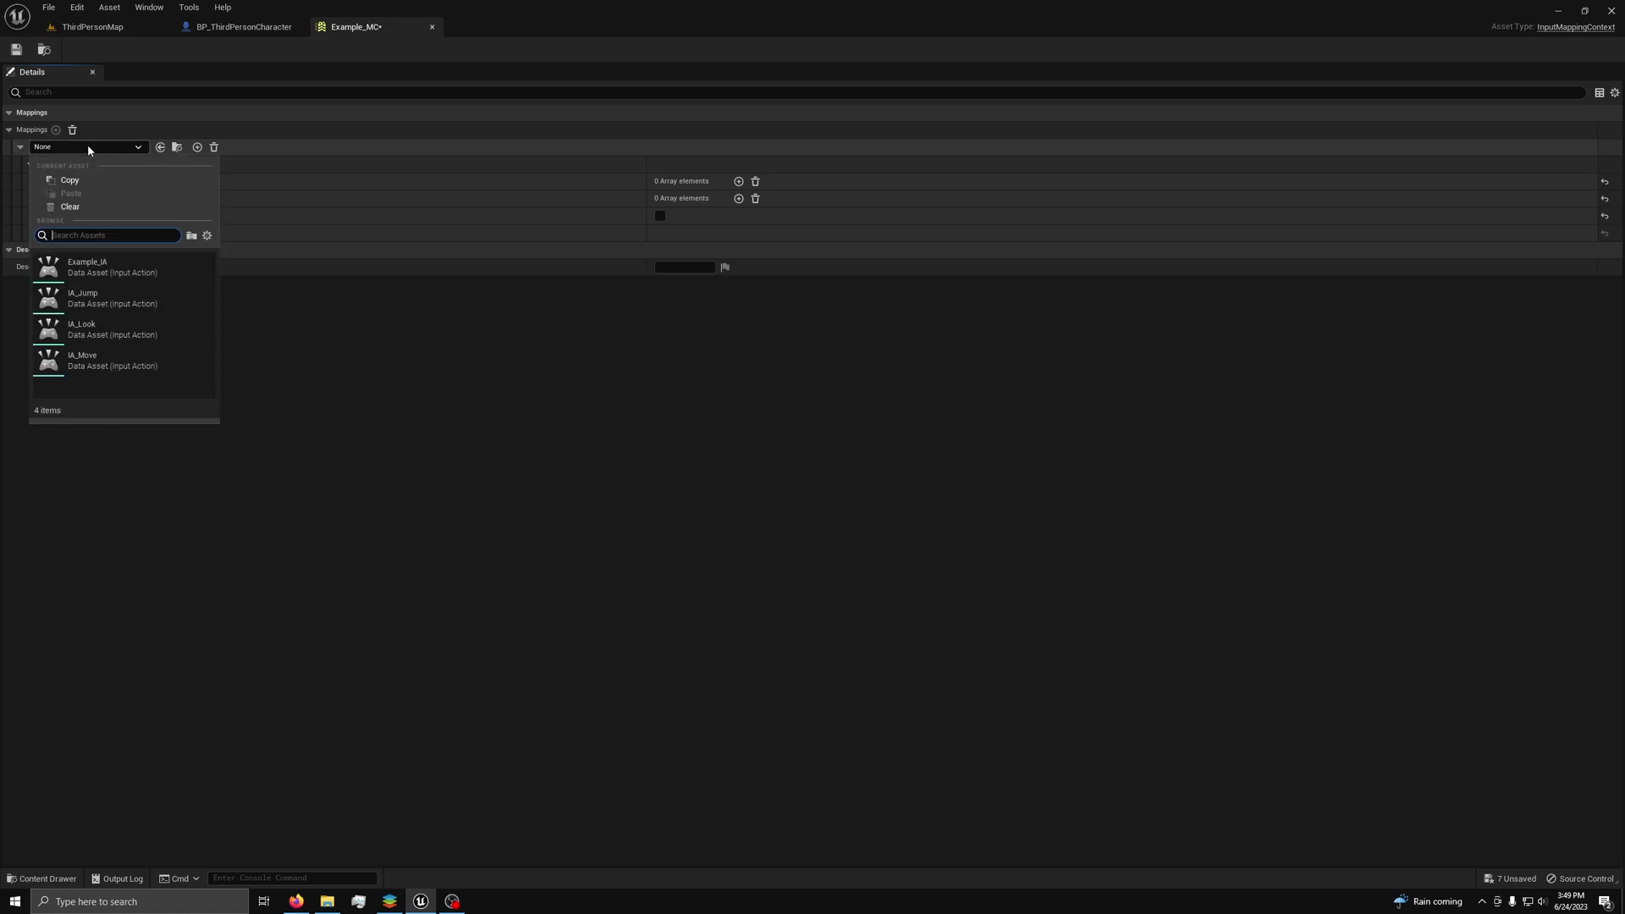
pyautogui.click(106, 269)
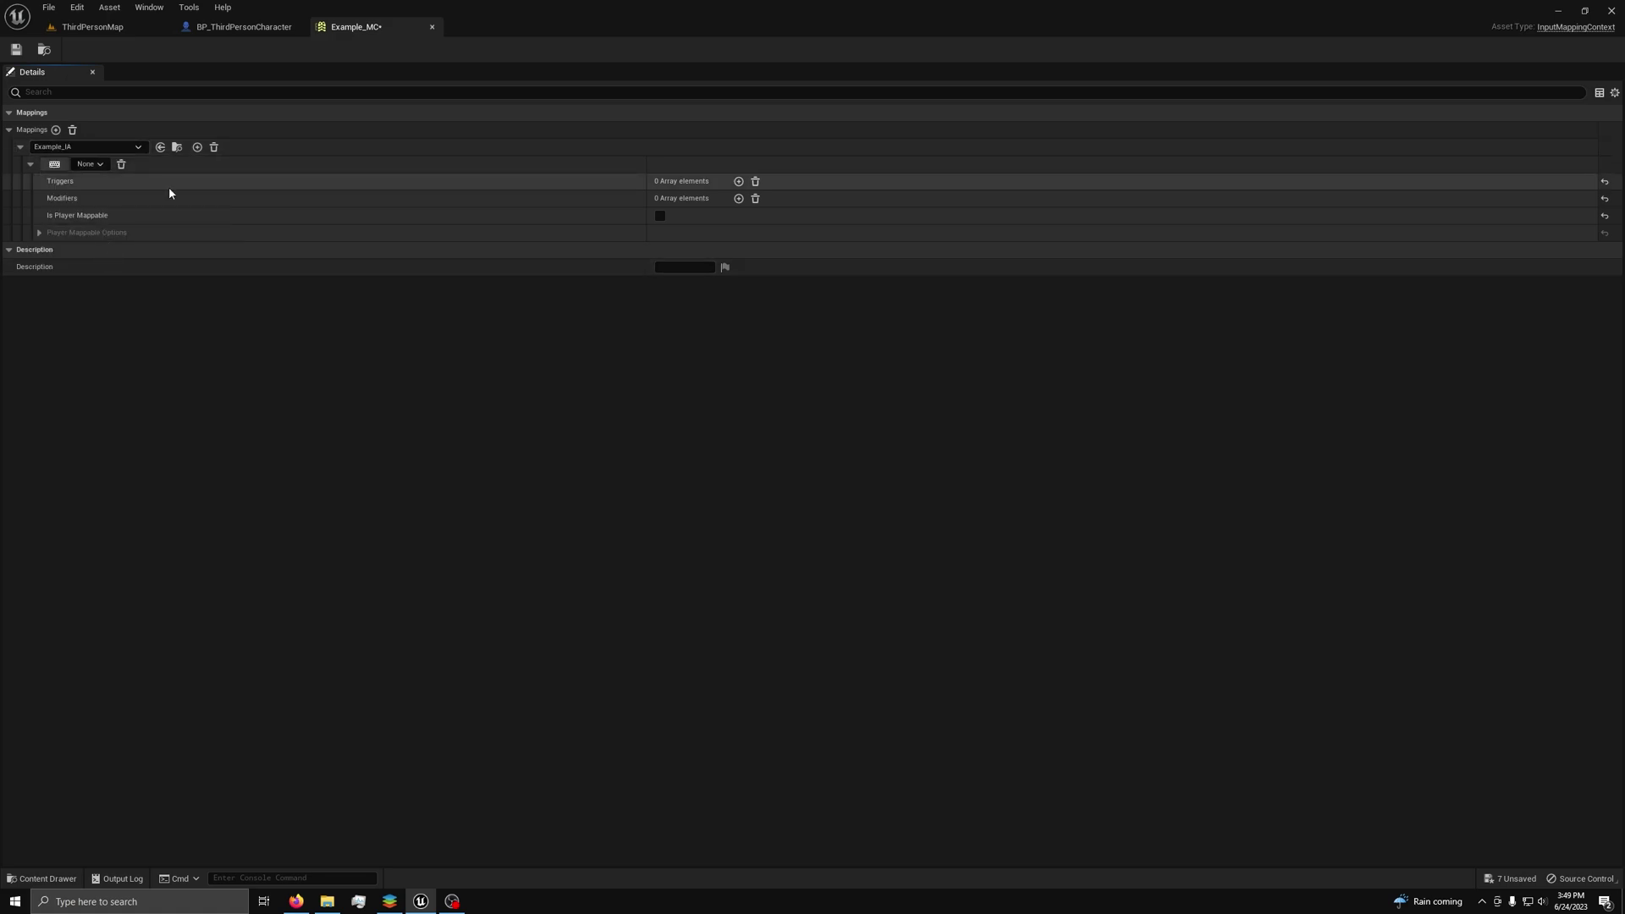
pyautogui.click(98, 164)
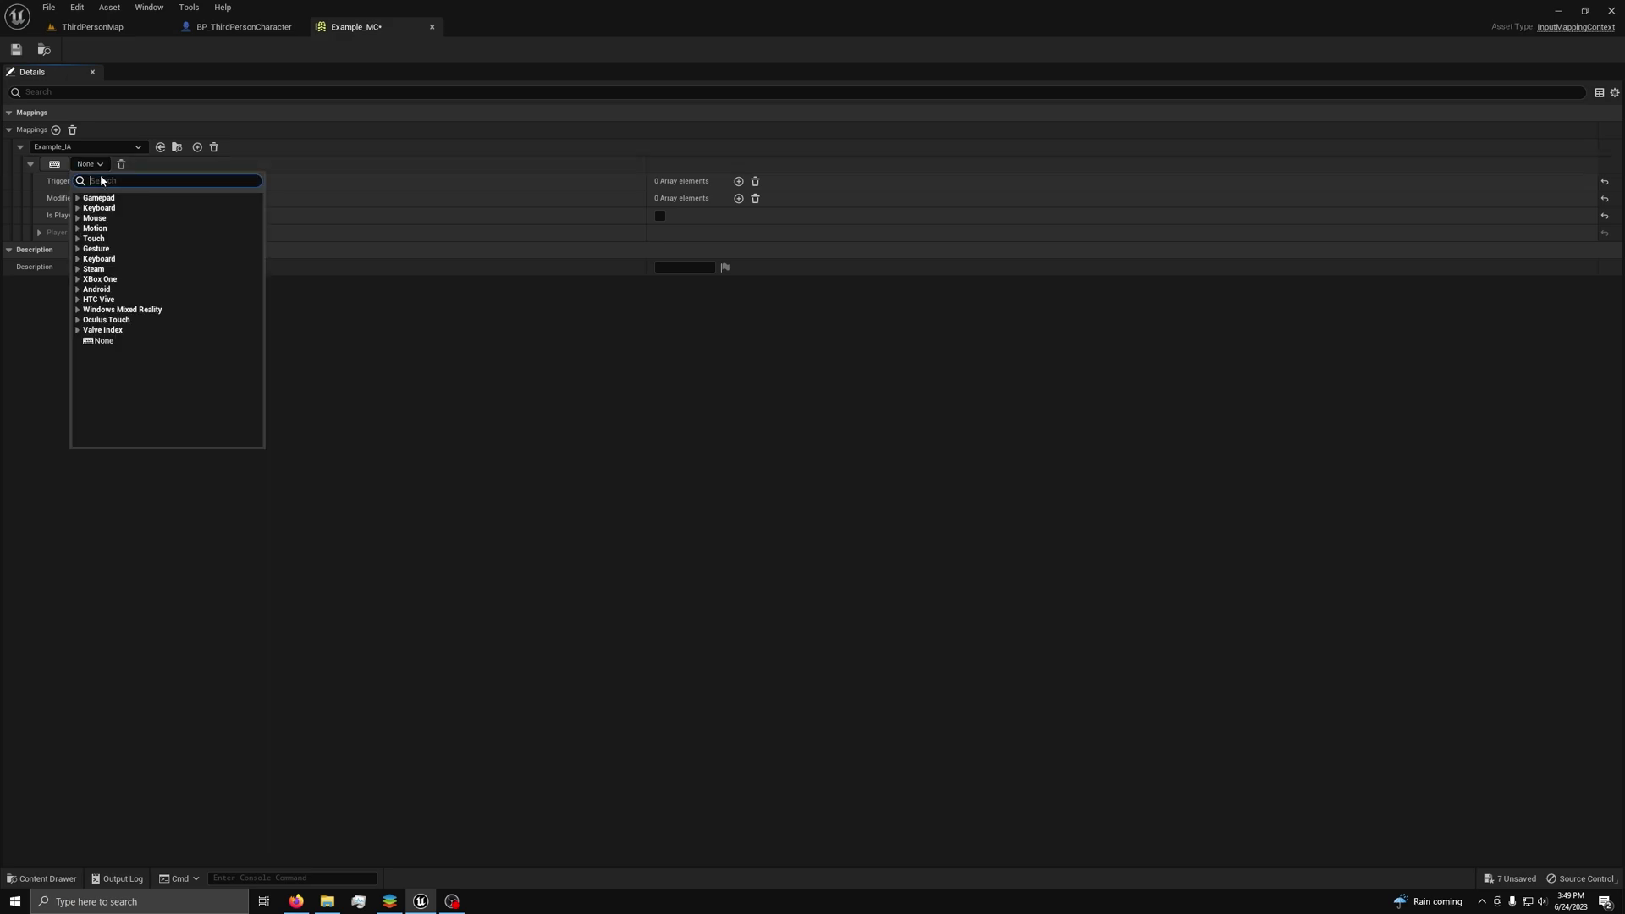
pyautogui.write('e')
pyautogui.scroll(-10, 158, 260)
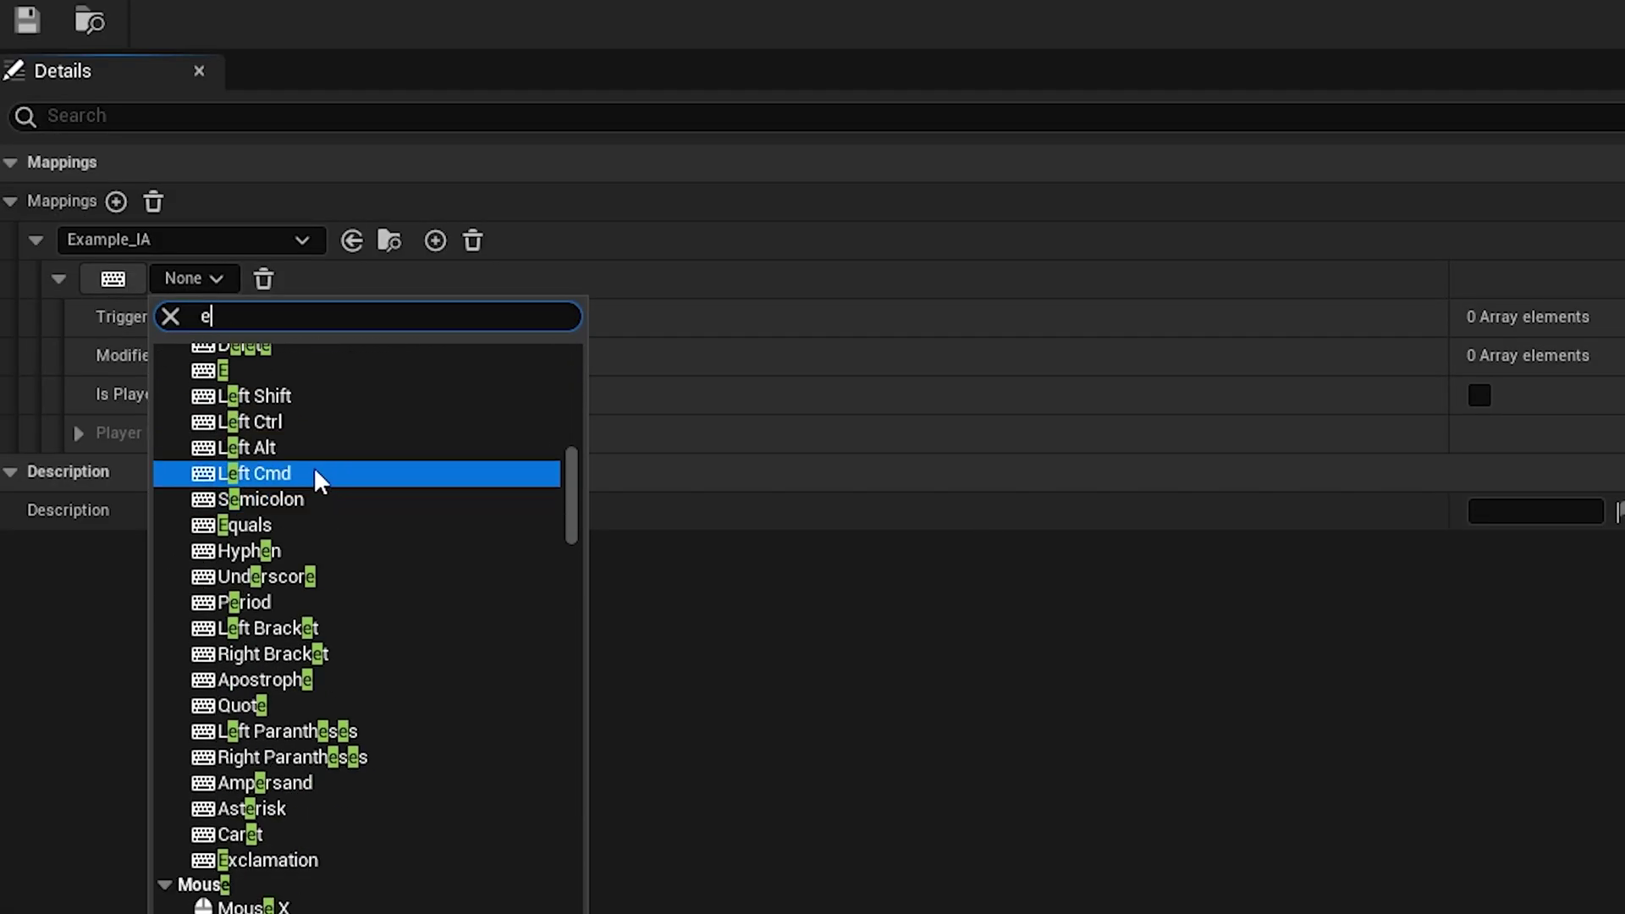
pyautogui.click(301, 370)
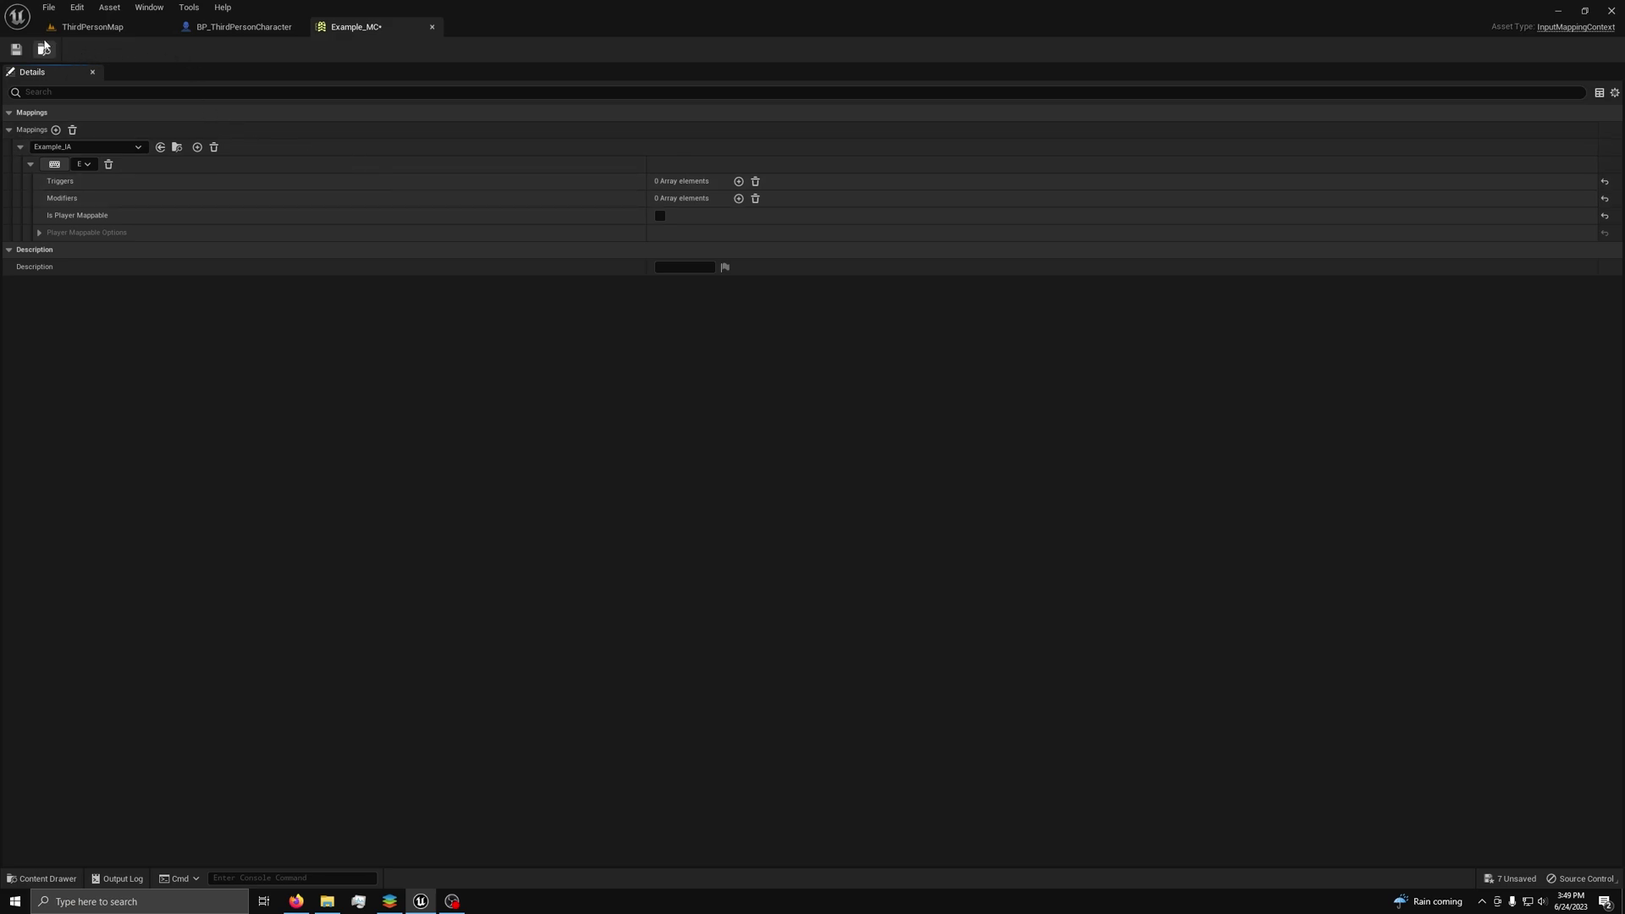
pyautogui.click(16, 49)
pyautogui.click(431, 26)
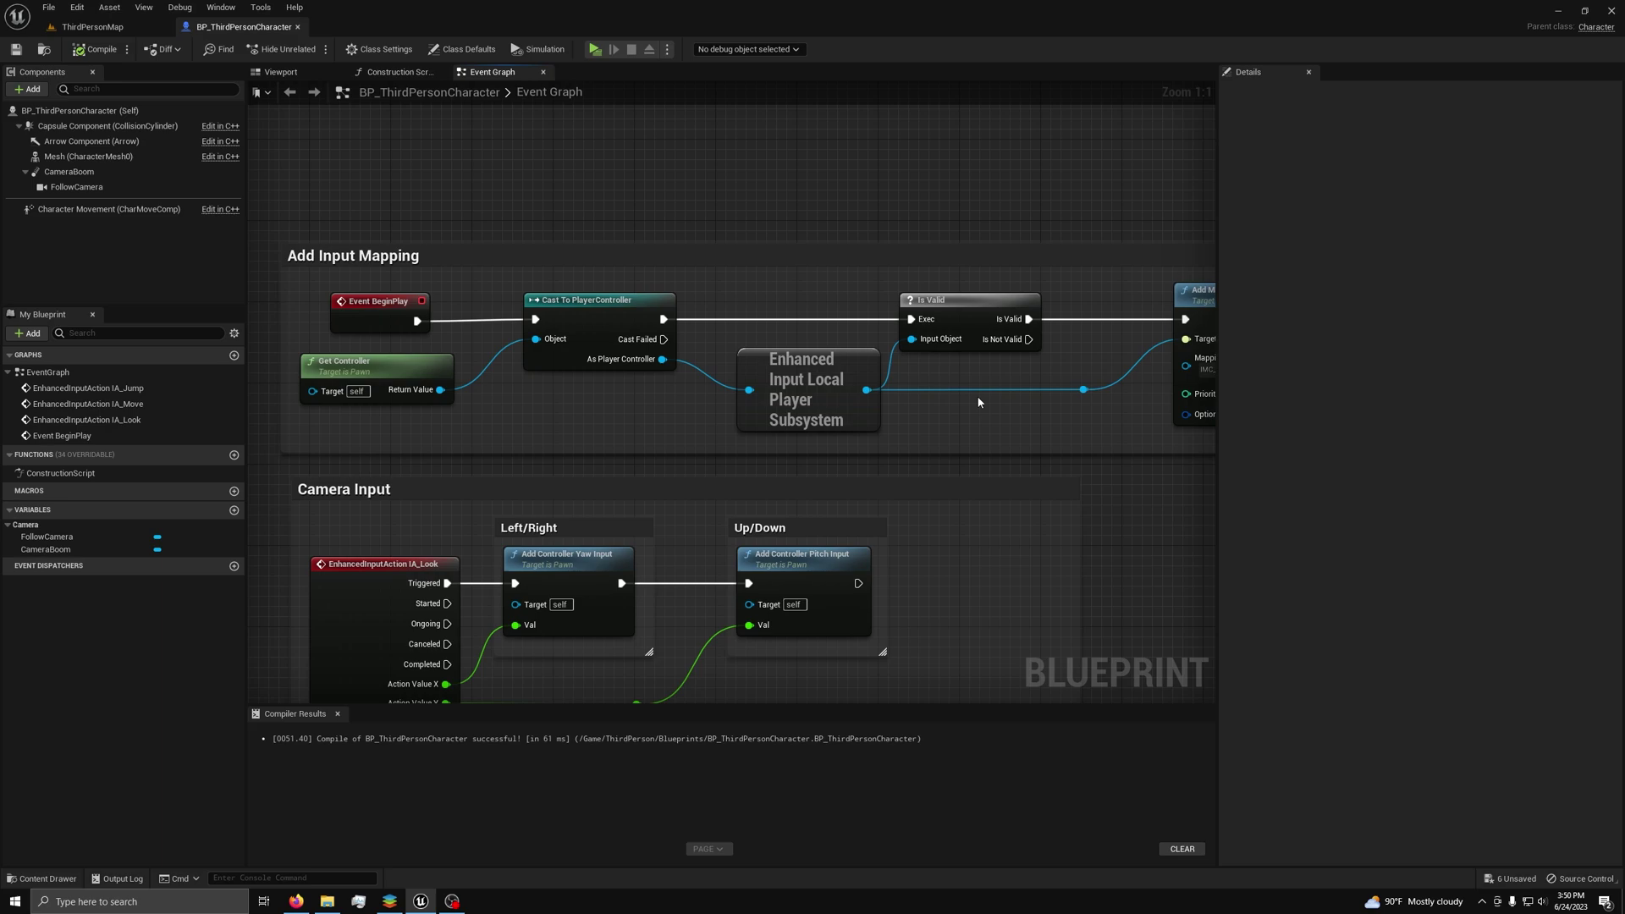
# Wire a new Add Mapping Context node off the subsystem output and pick its mapping context
pyautogui.moveTo(978, 402); pyautogui.dragTo(577, 368, button='right')
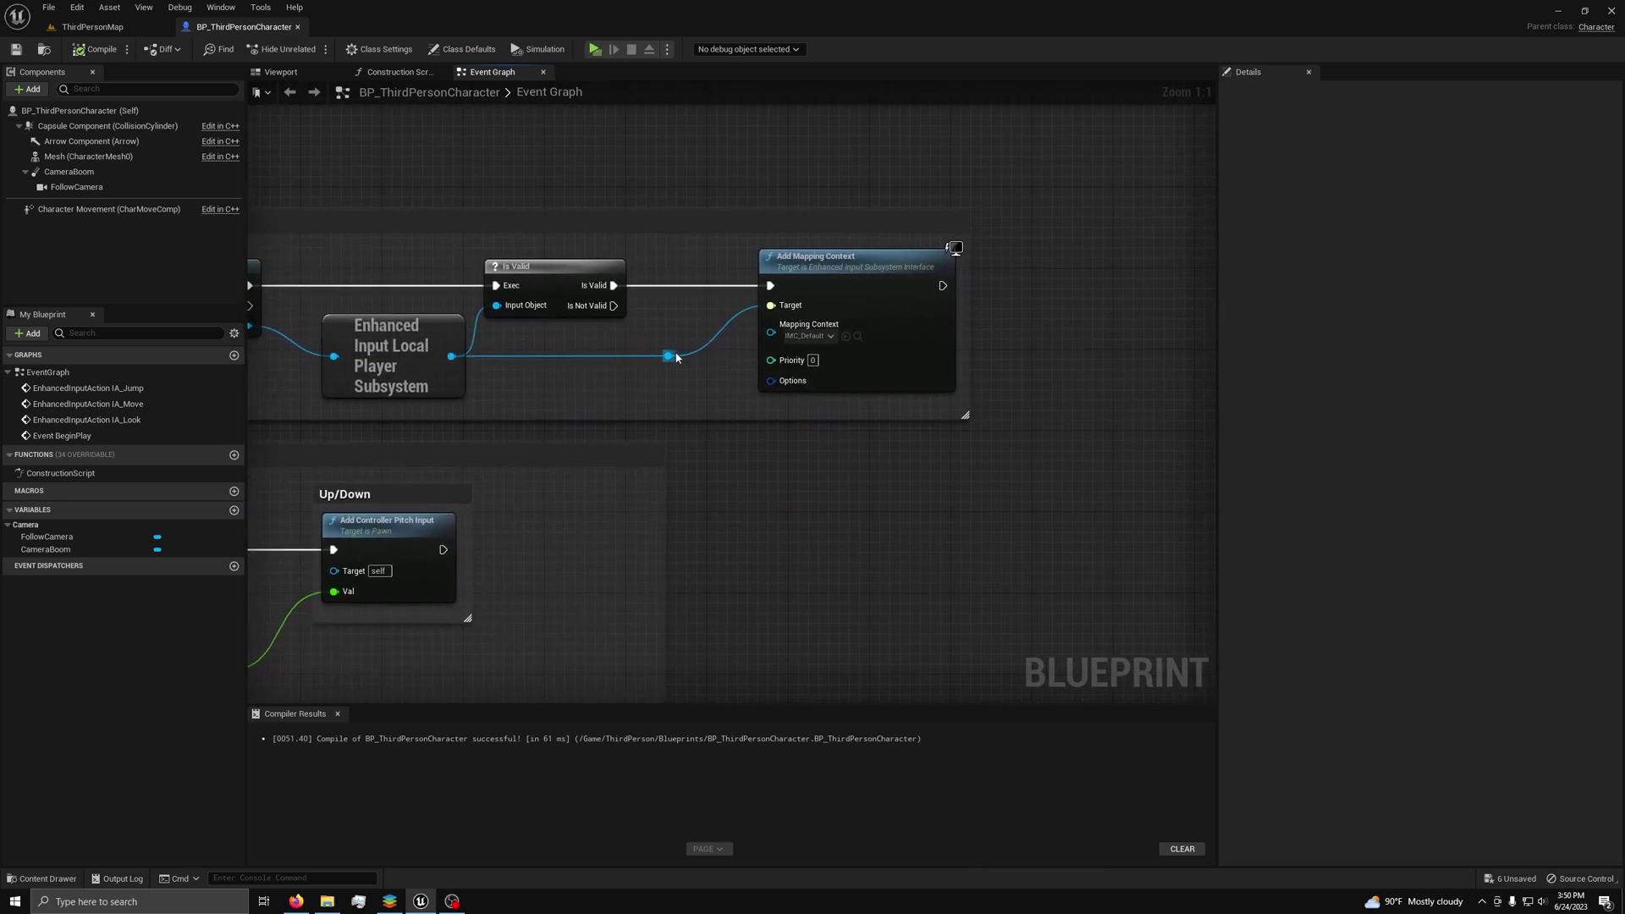
pyautogui.moveTo(676, 358); pyautogui.dragTo(1002, 317)
pyautogui.write('add')
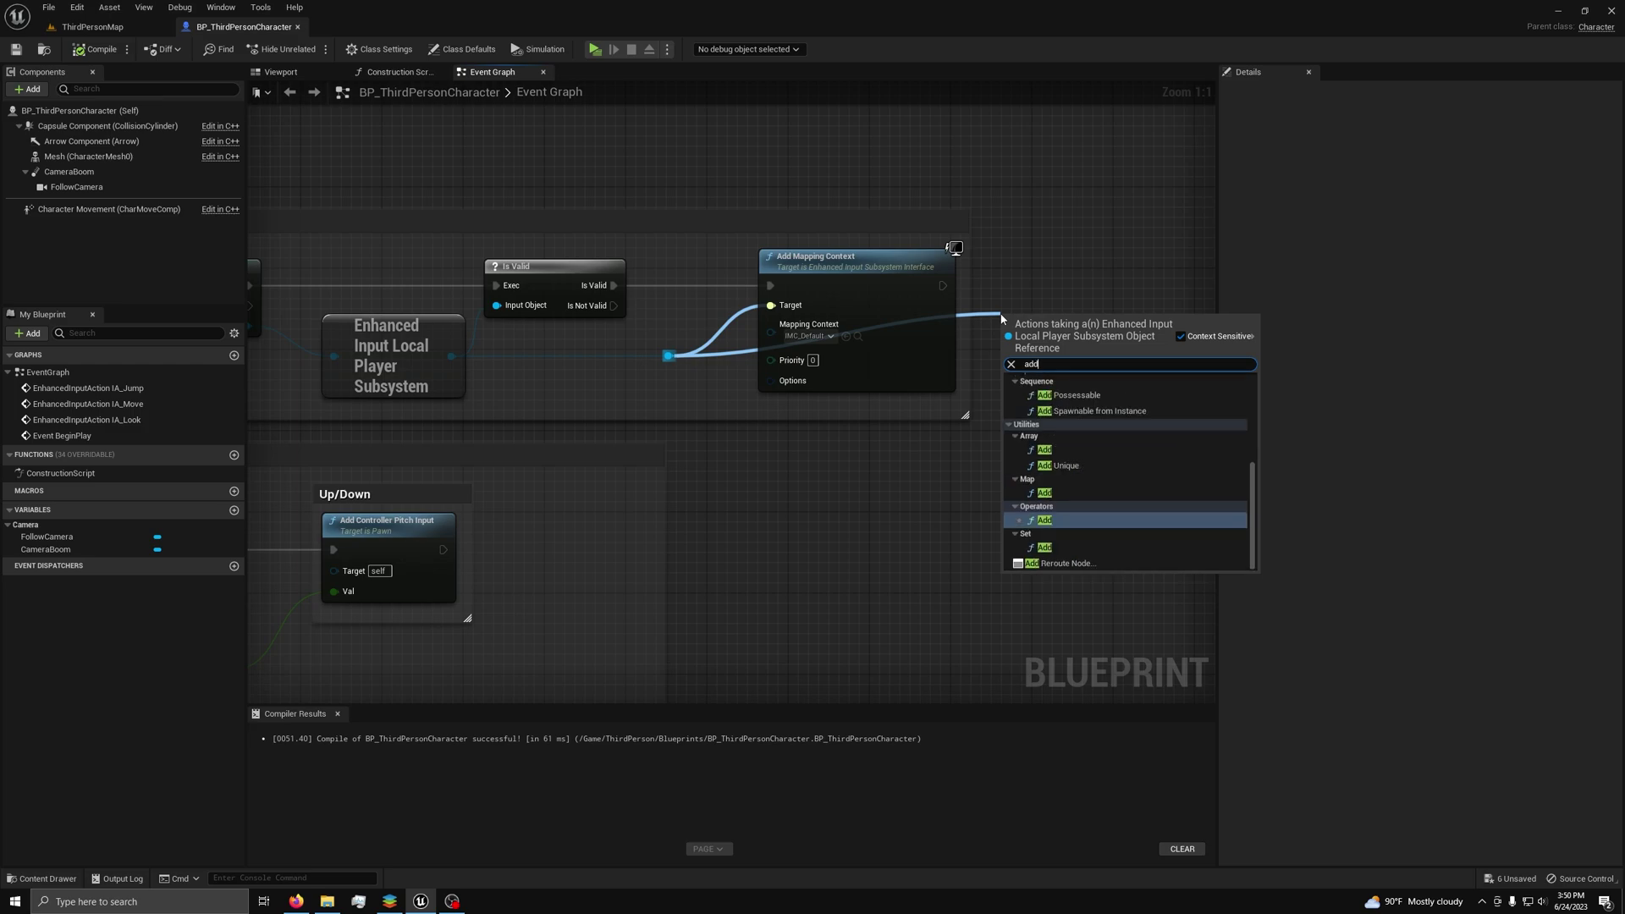
pyautogui.write(' ma')
pyautogui.click(1070, 462)
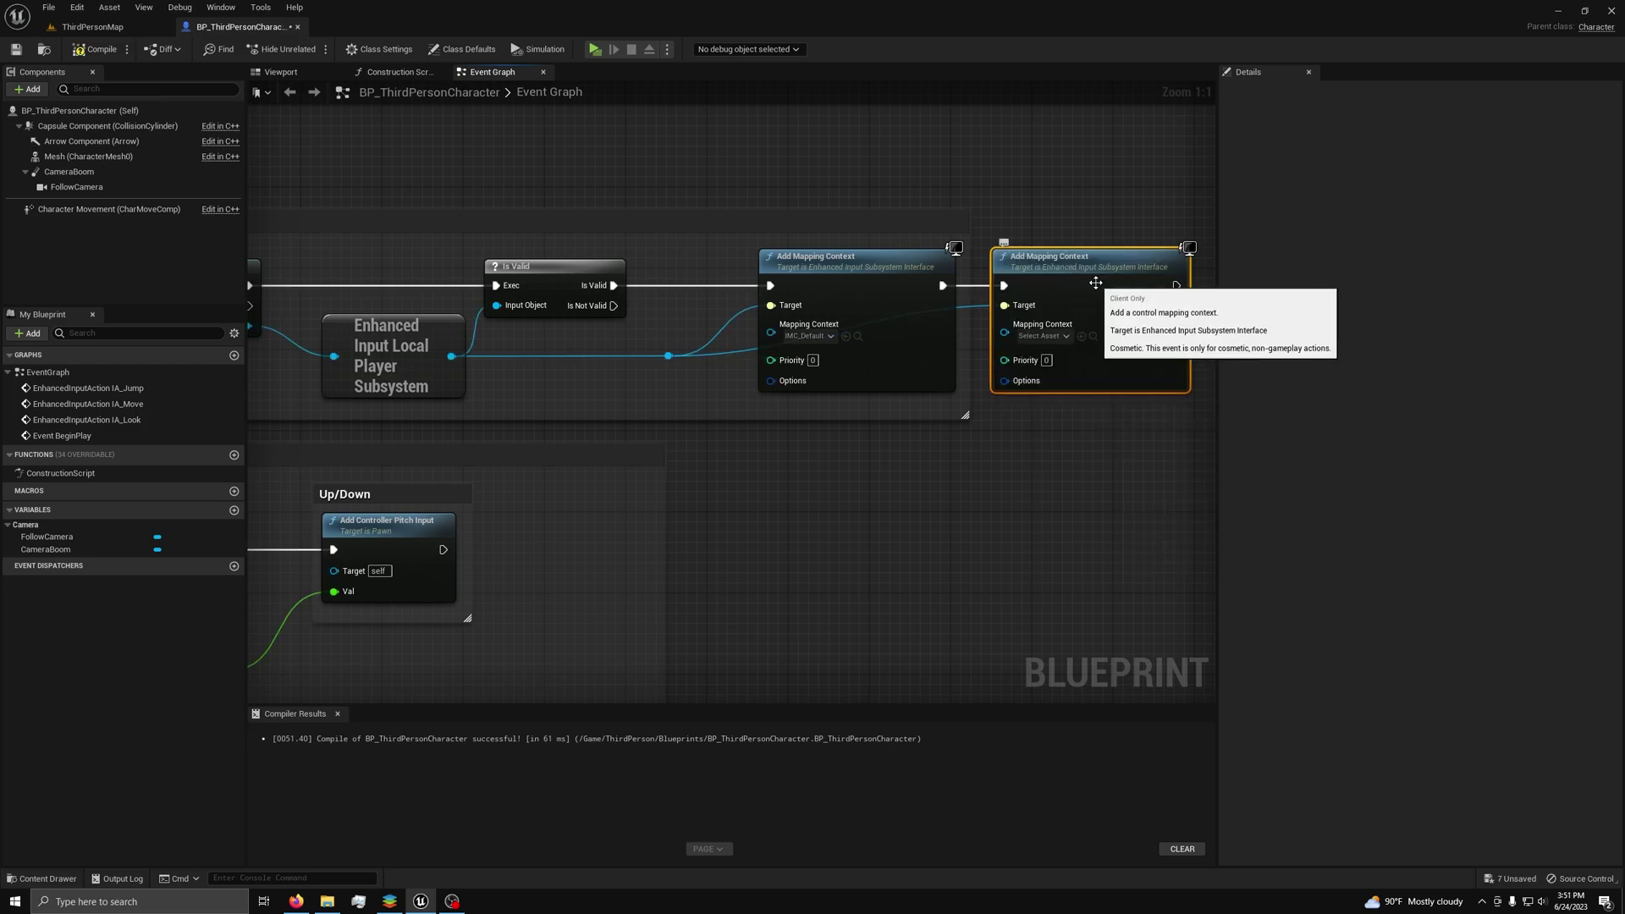
pyautogui.click(1044, 336)
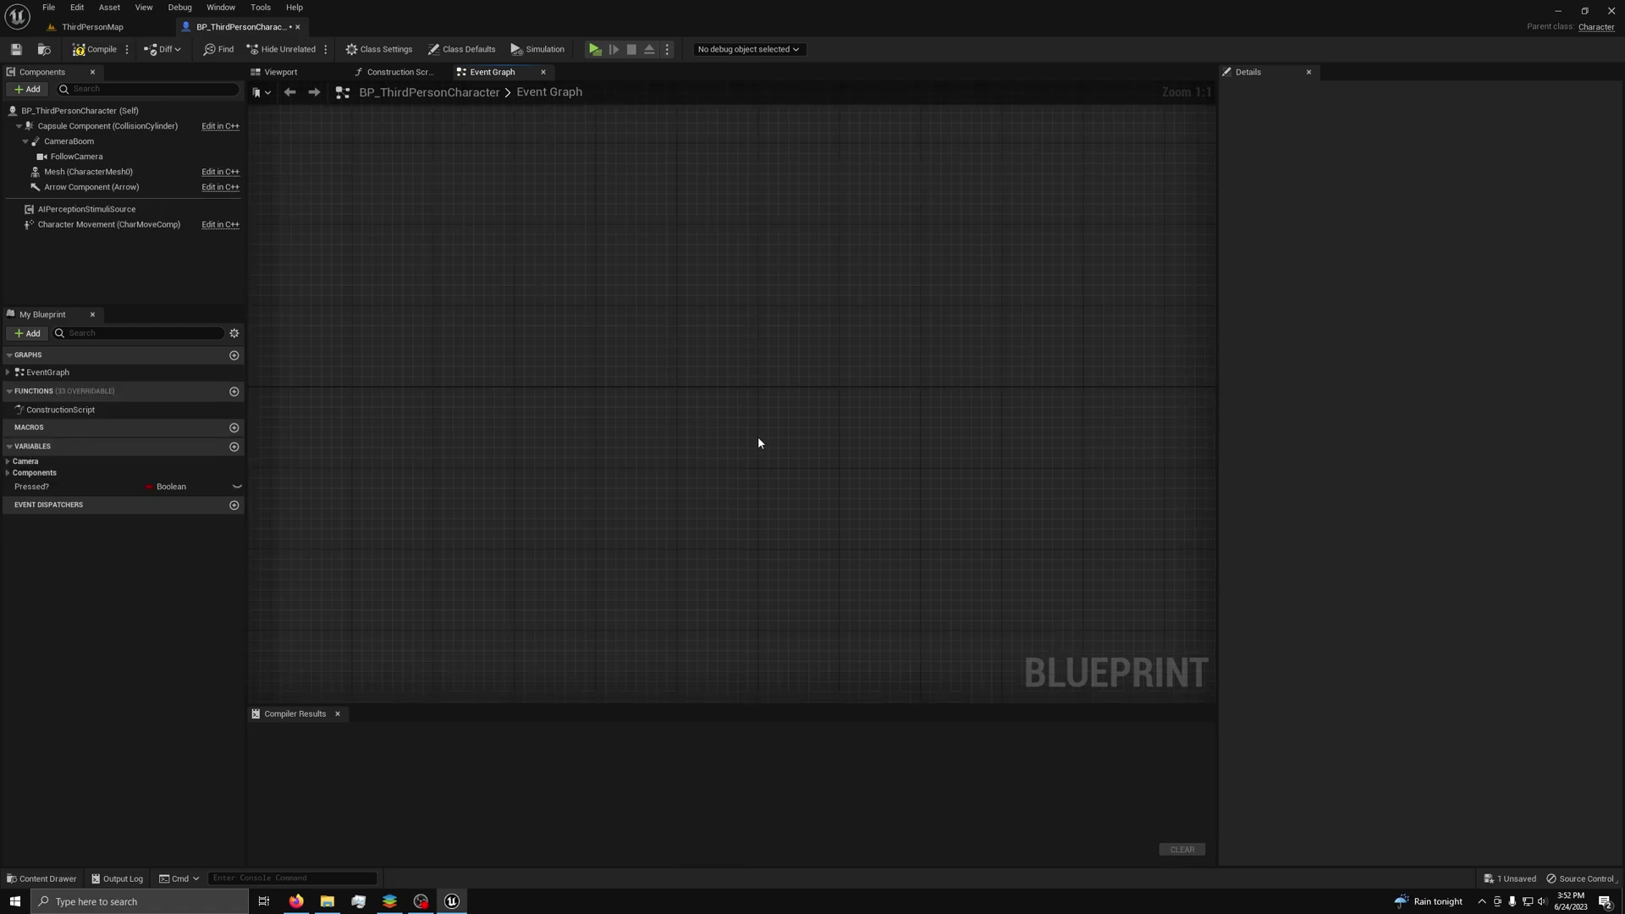
# Place an EnhancedInputAction Example_IA event node via 'exam', then pan to the old InputAction Example logic
pyautogui.rightClick(758, 441)
pyautogui.write('exam')
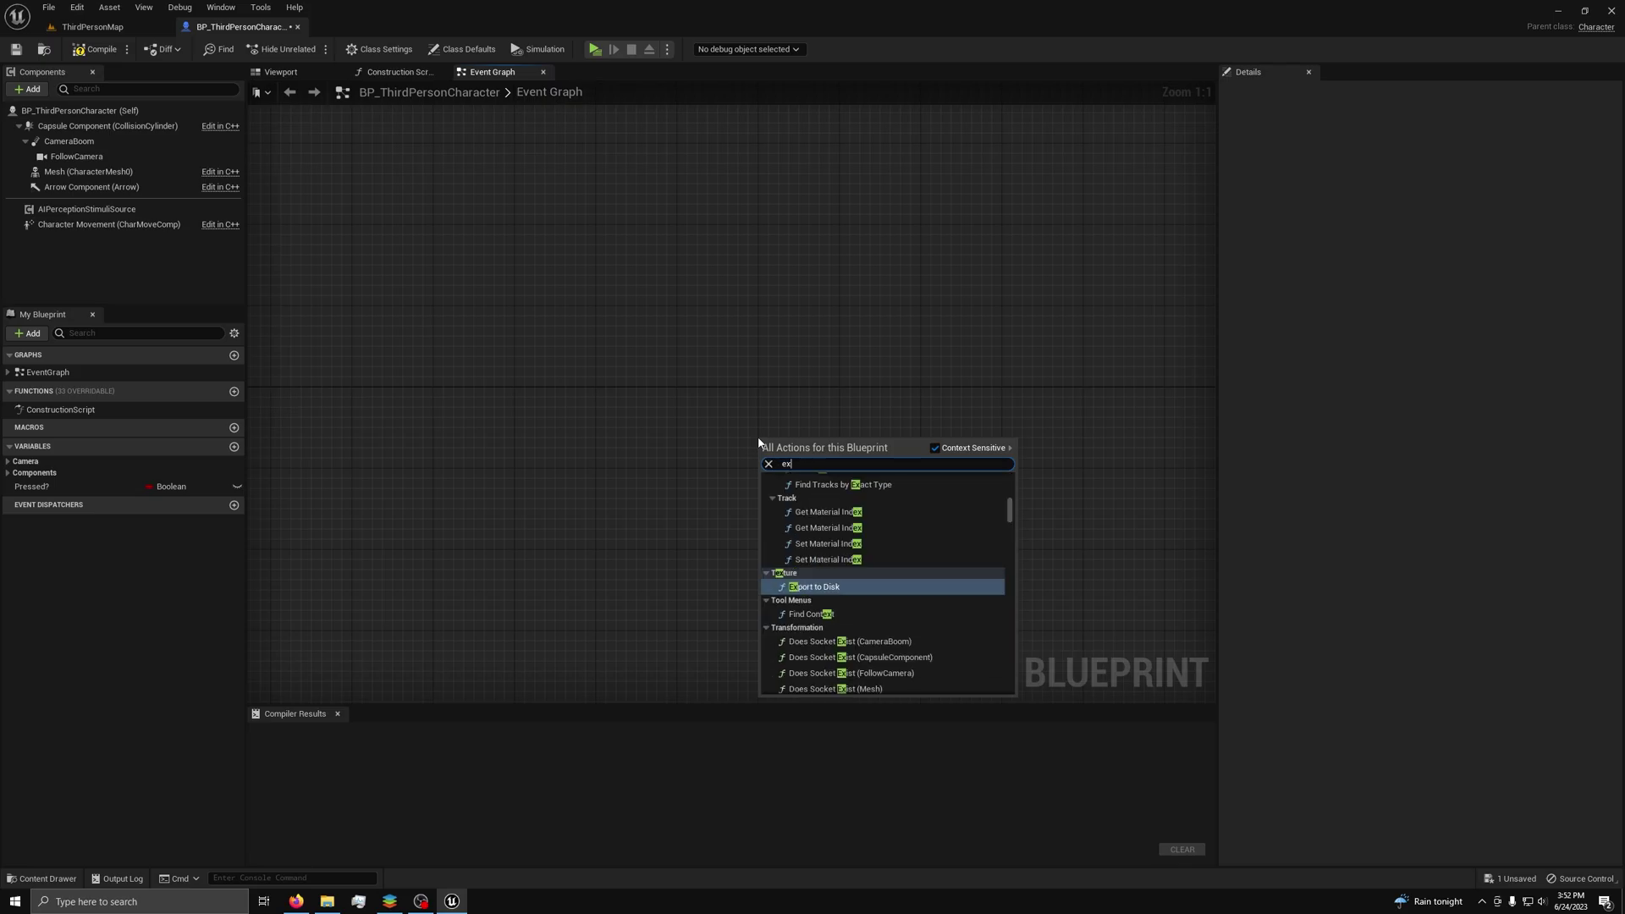
pyautogui.press('Return')
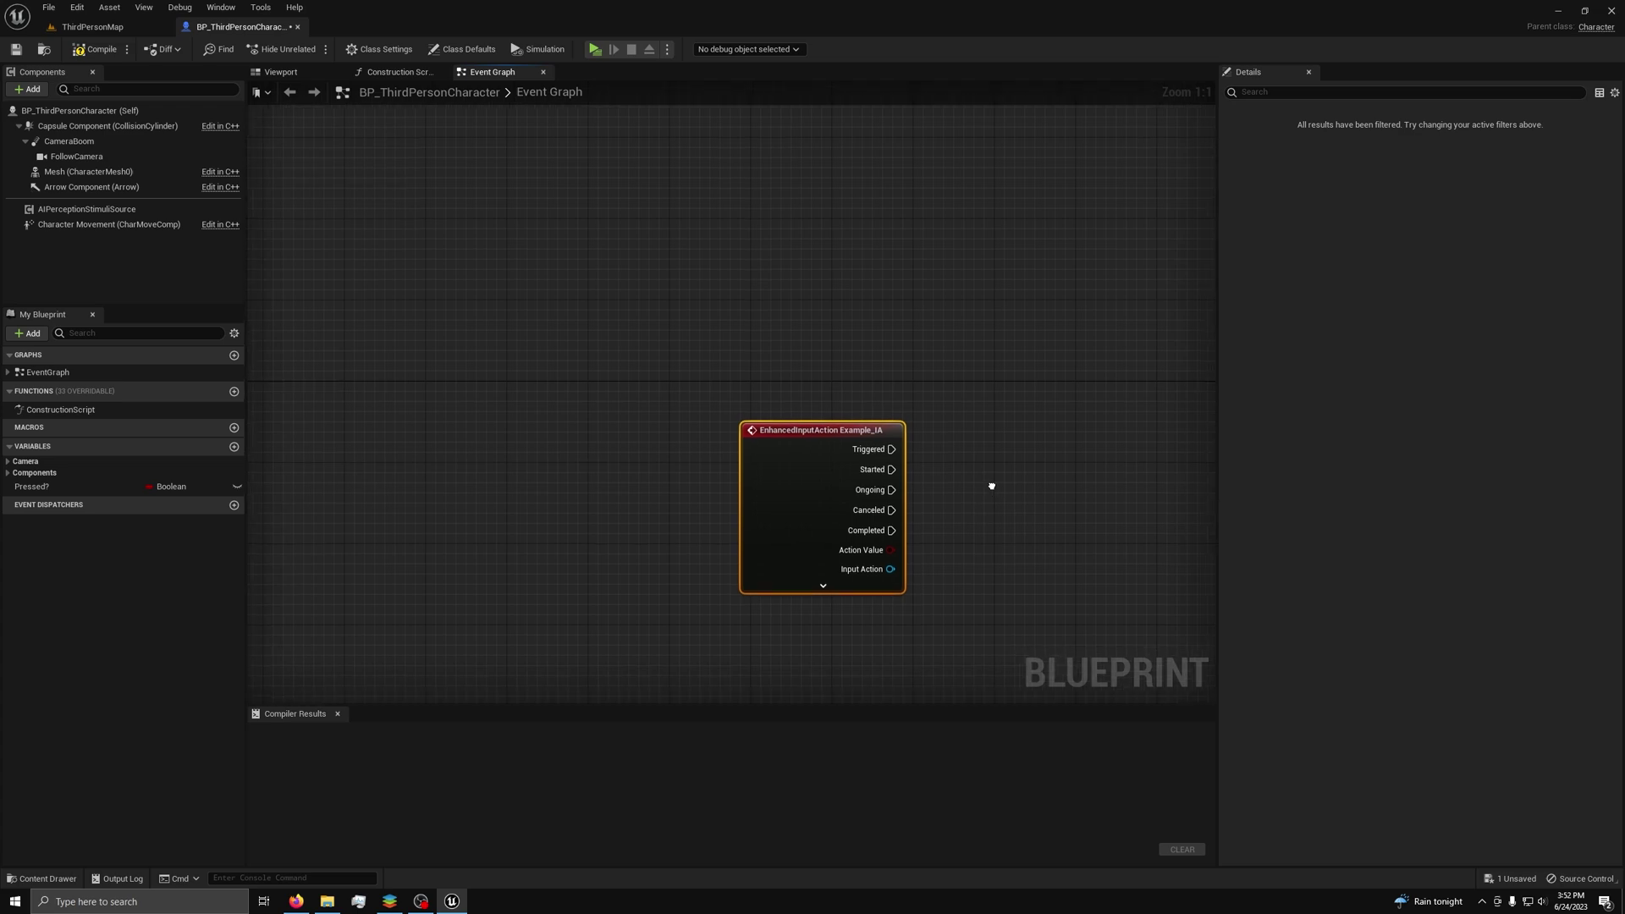
pyautogui.moveTo(990, 482); pyautogui.dragTo(753, 377, button='right')
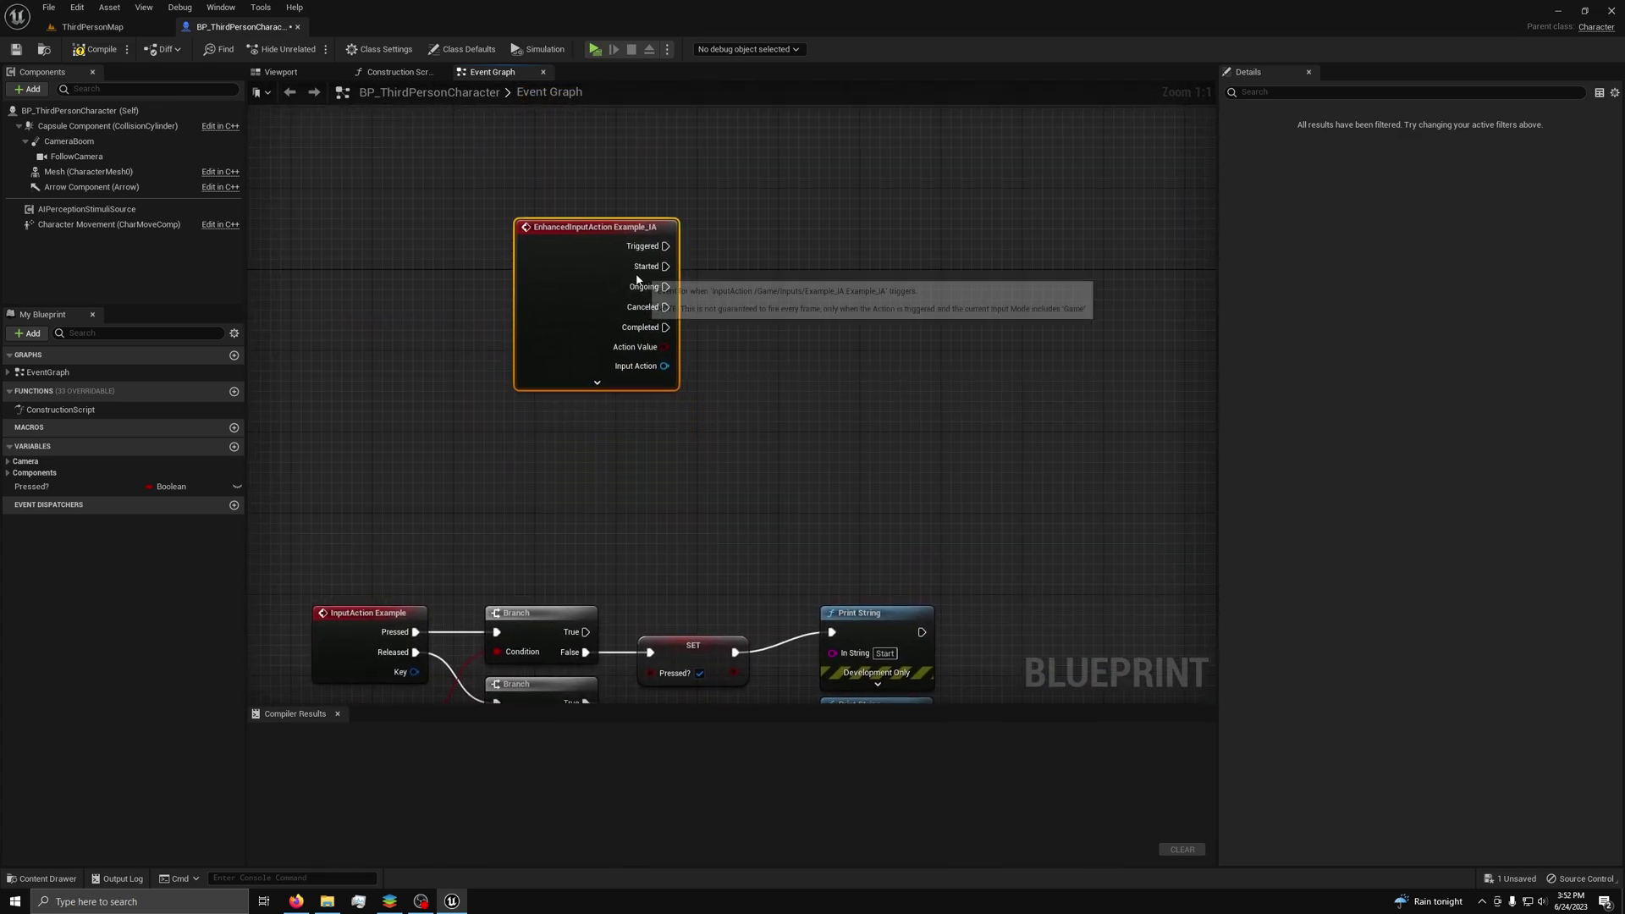
pyautogui.moveTo(988, 587); pyautogui.dragTo(924, 176, button='right')
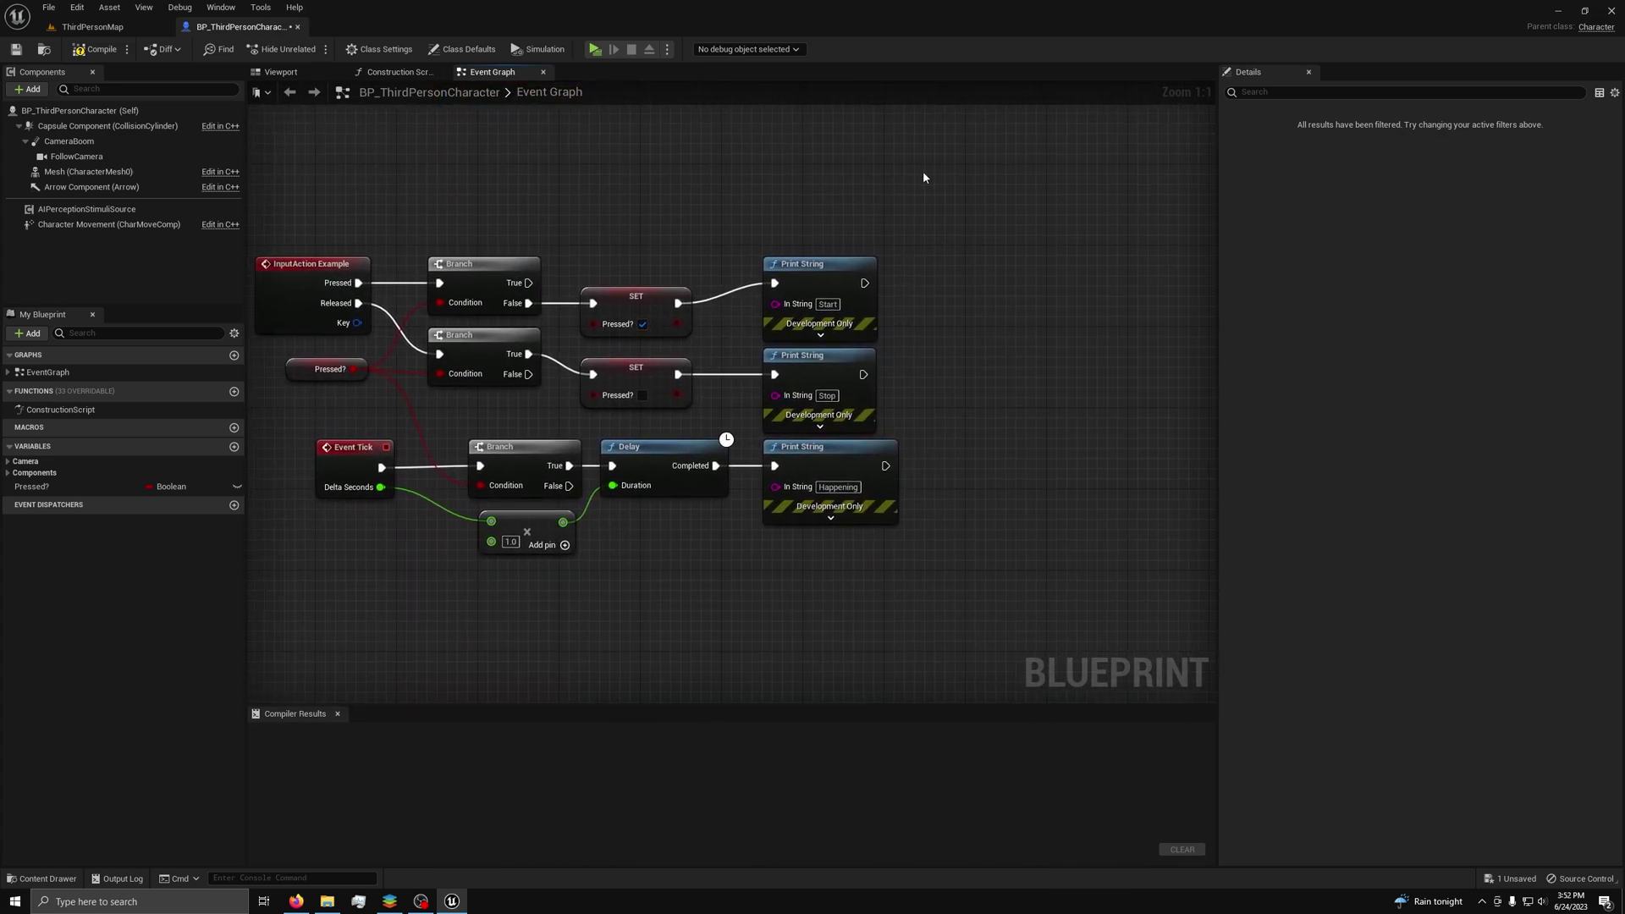
# Connect Example_IA's Started, Completed and Triggered pins to the Start, Stop and Happening Print Strings
pyautogui.moveTo(924, 178); pyautogui.dragTo(744, 533)
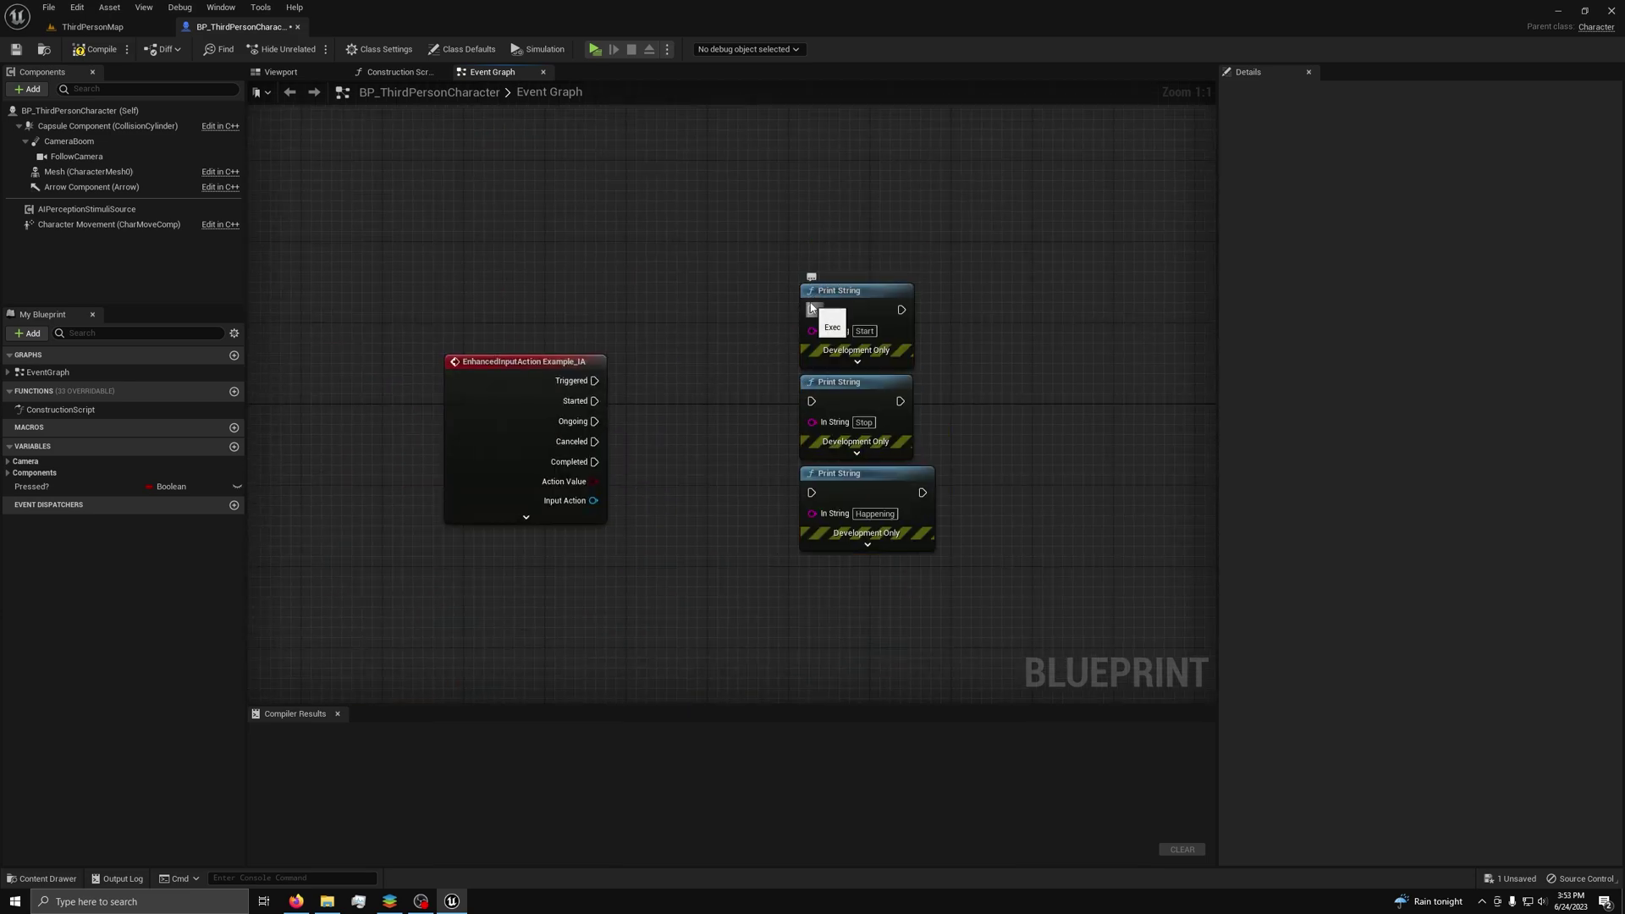
pyautogui.moveTo(810, 310); pyautogui.dragTo(595, 400)
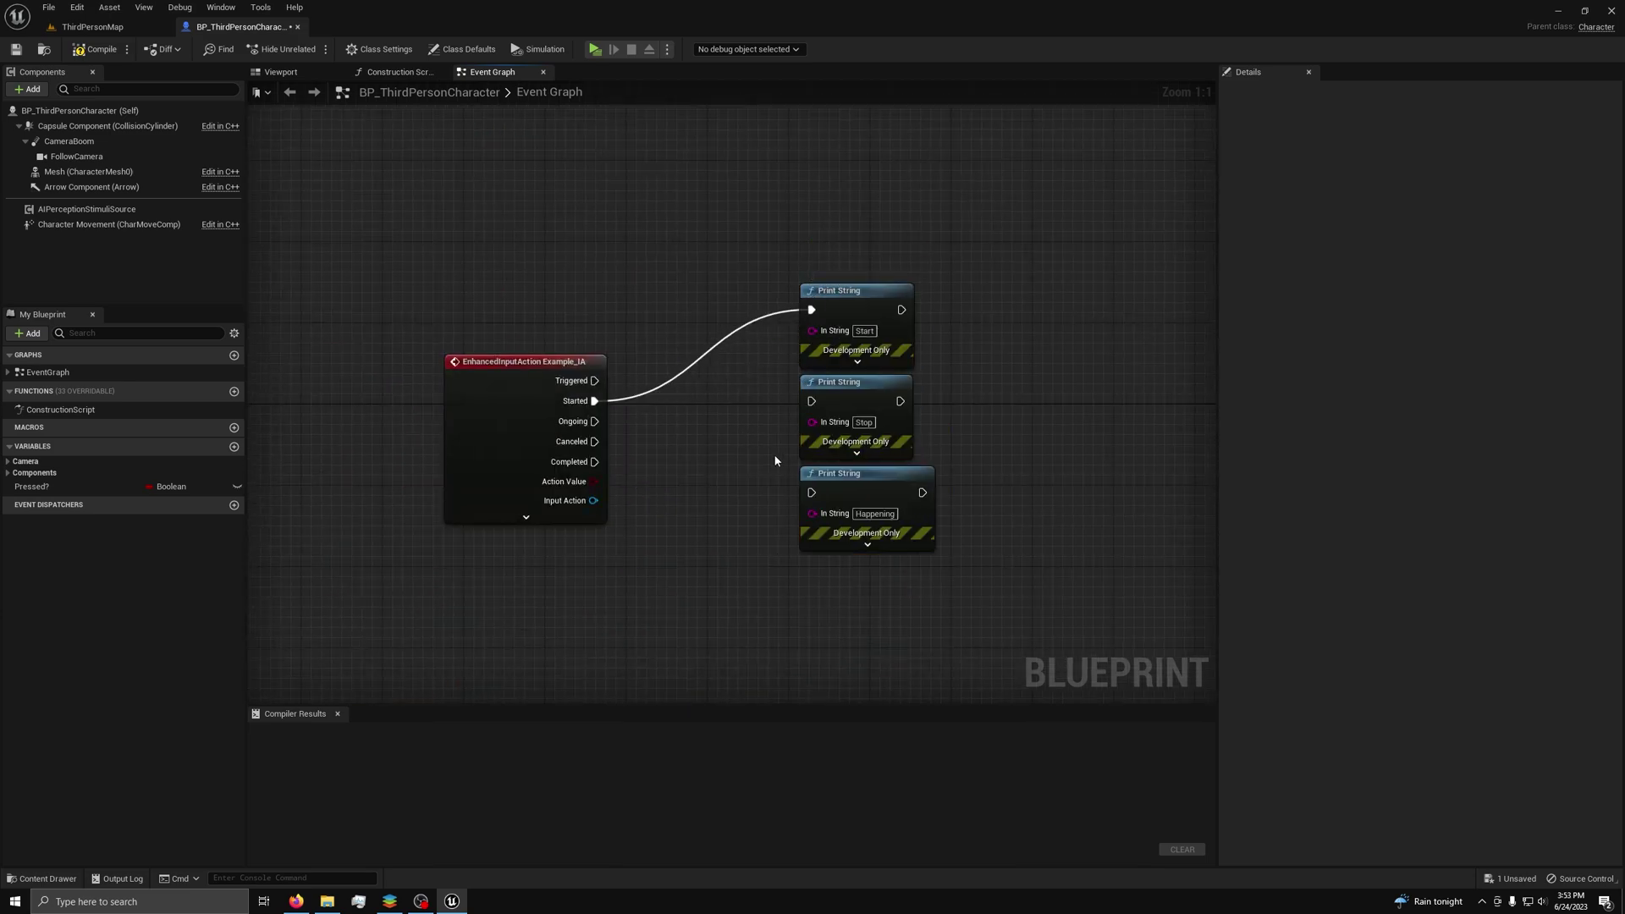
pyautogui.moveTo(811, 401); pyautogui.dragTo(597, 462)
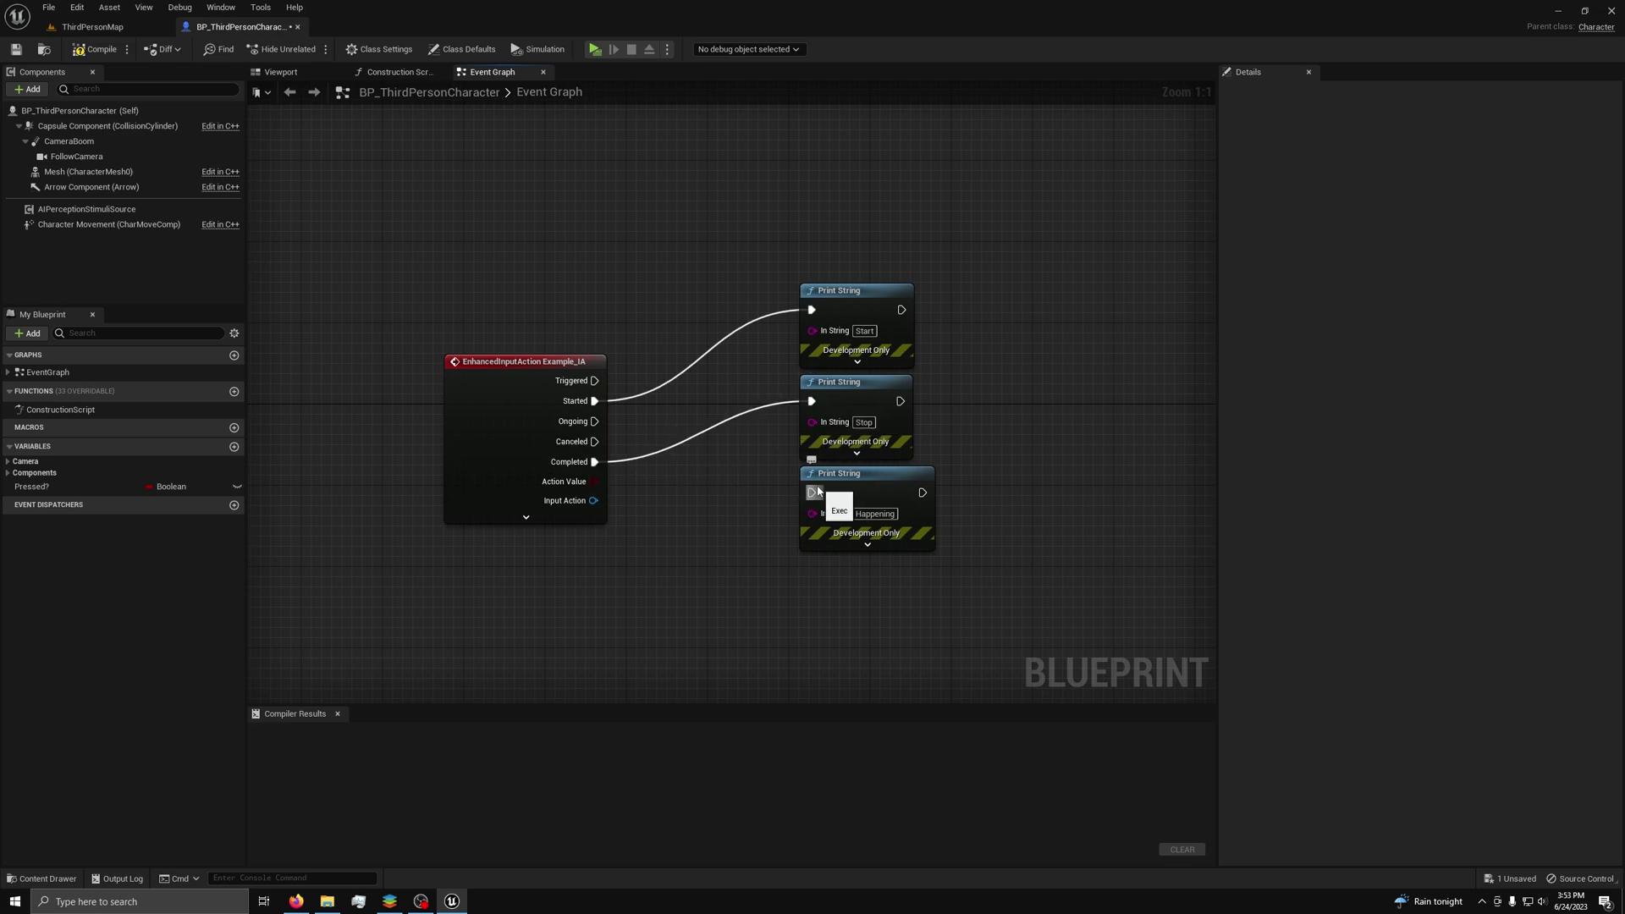
pyautogui.moveTo(815, 493); pyautogui.dragTo(595, 380)
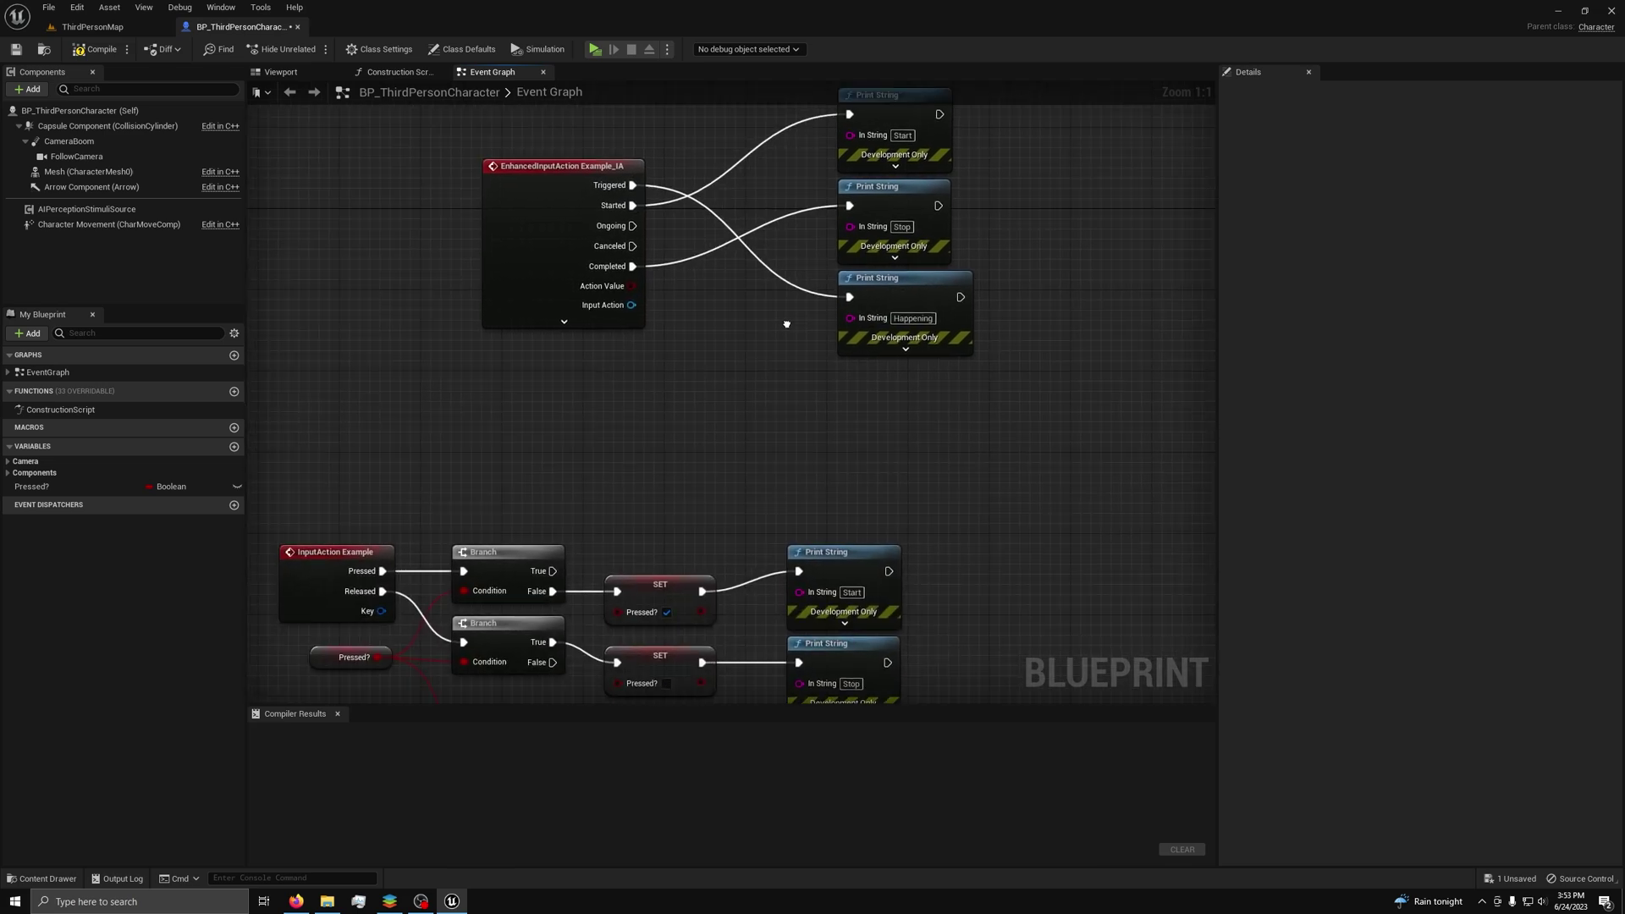